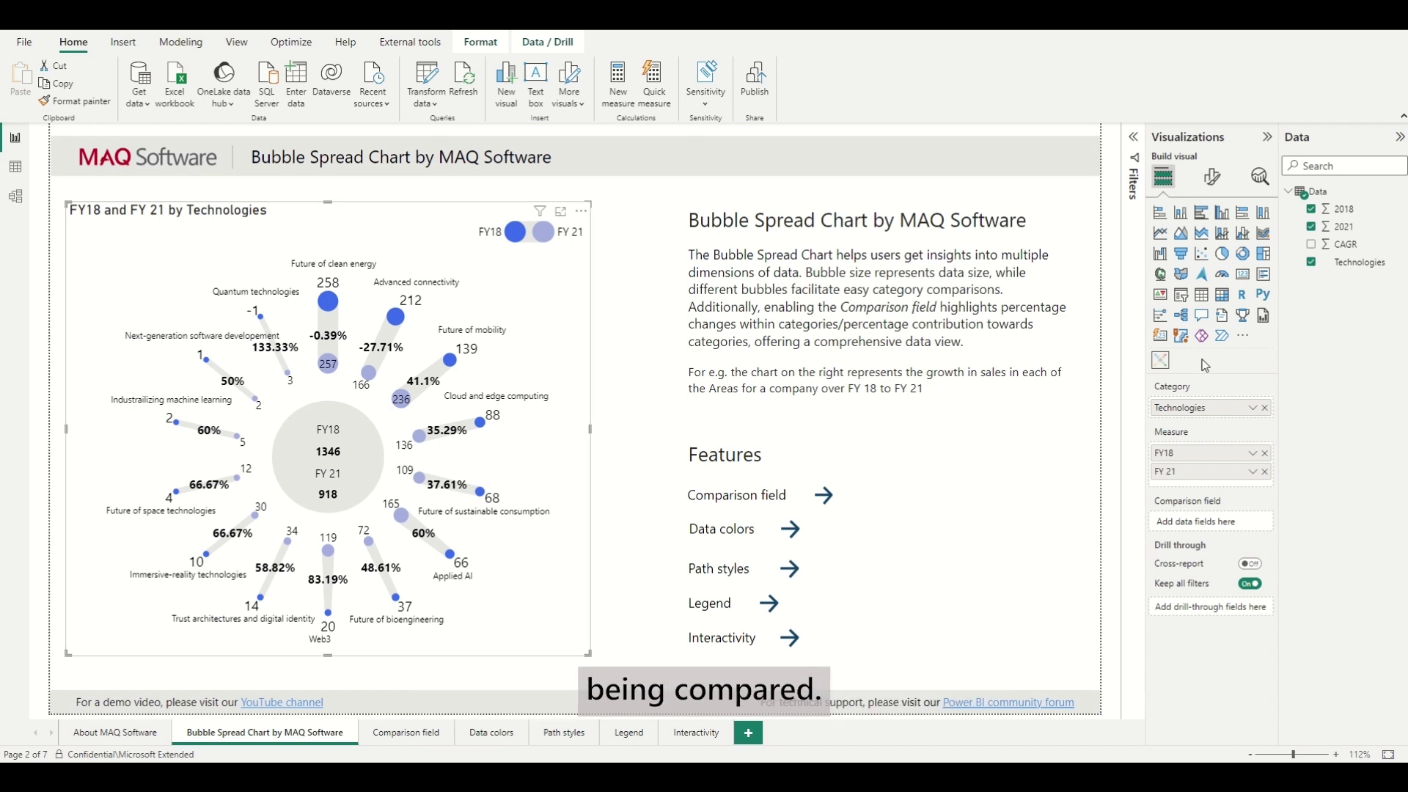
# Enlarge the bubble chart by its corner and switch Responsiveness off in Format visual.
pyautogui.click(1246, 336)
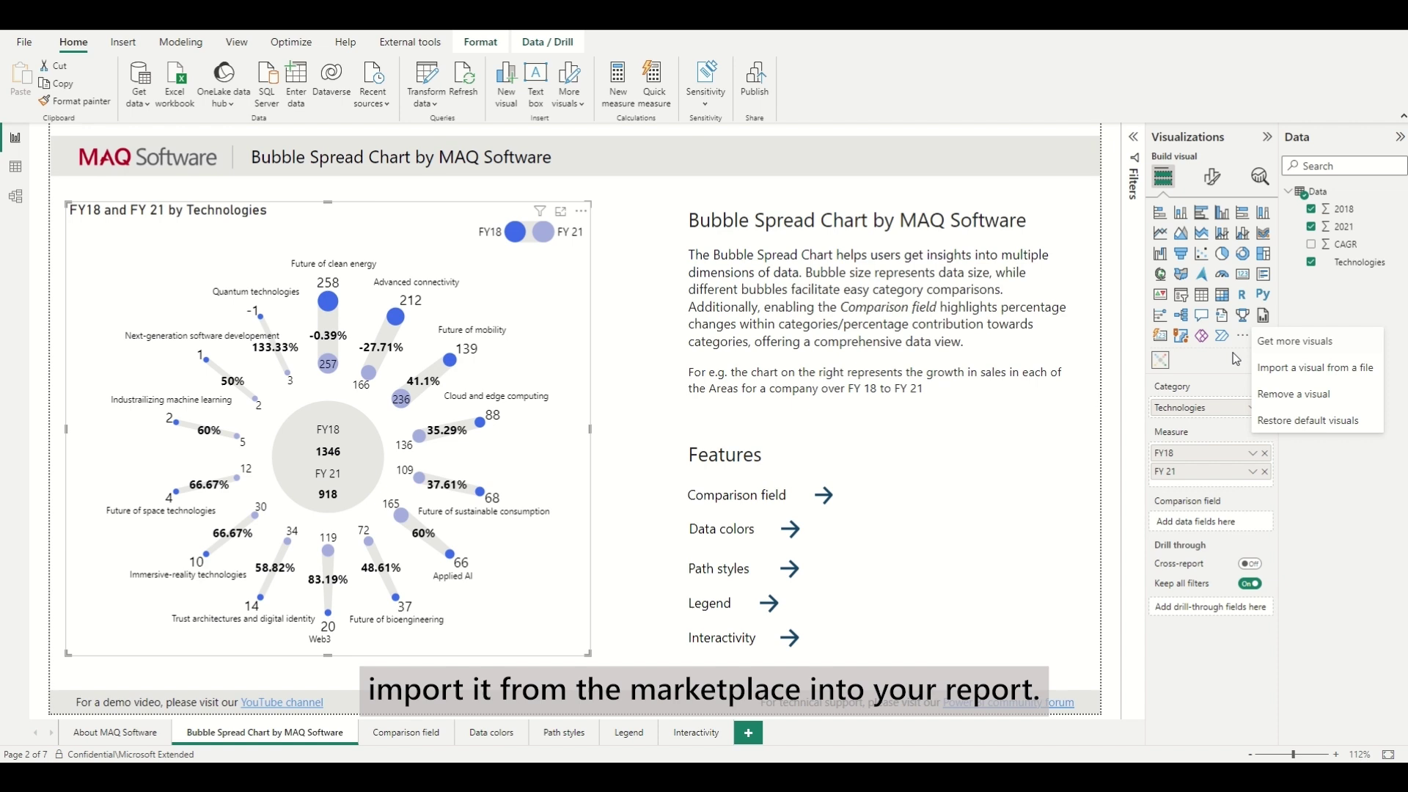
pyautogui.press('Escape')
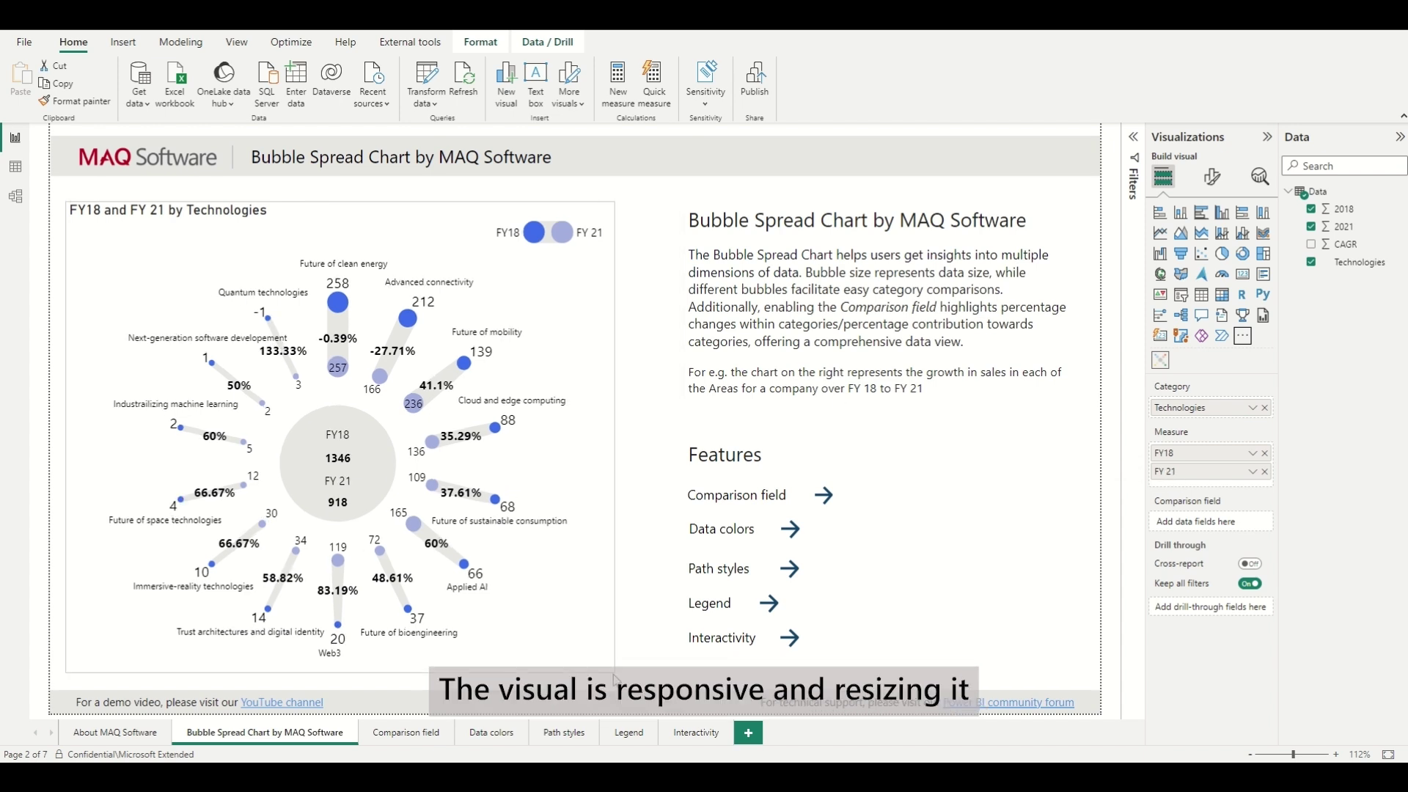
pyautogui.moveTo(587, 656)
pyautogui.mouseDown()
pyautogui.moveTo(417, 495)
pyautogui.moveTo(634, 674)
pyautogui.mouseUp()
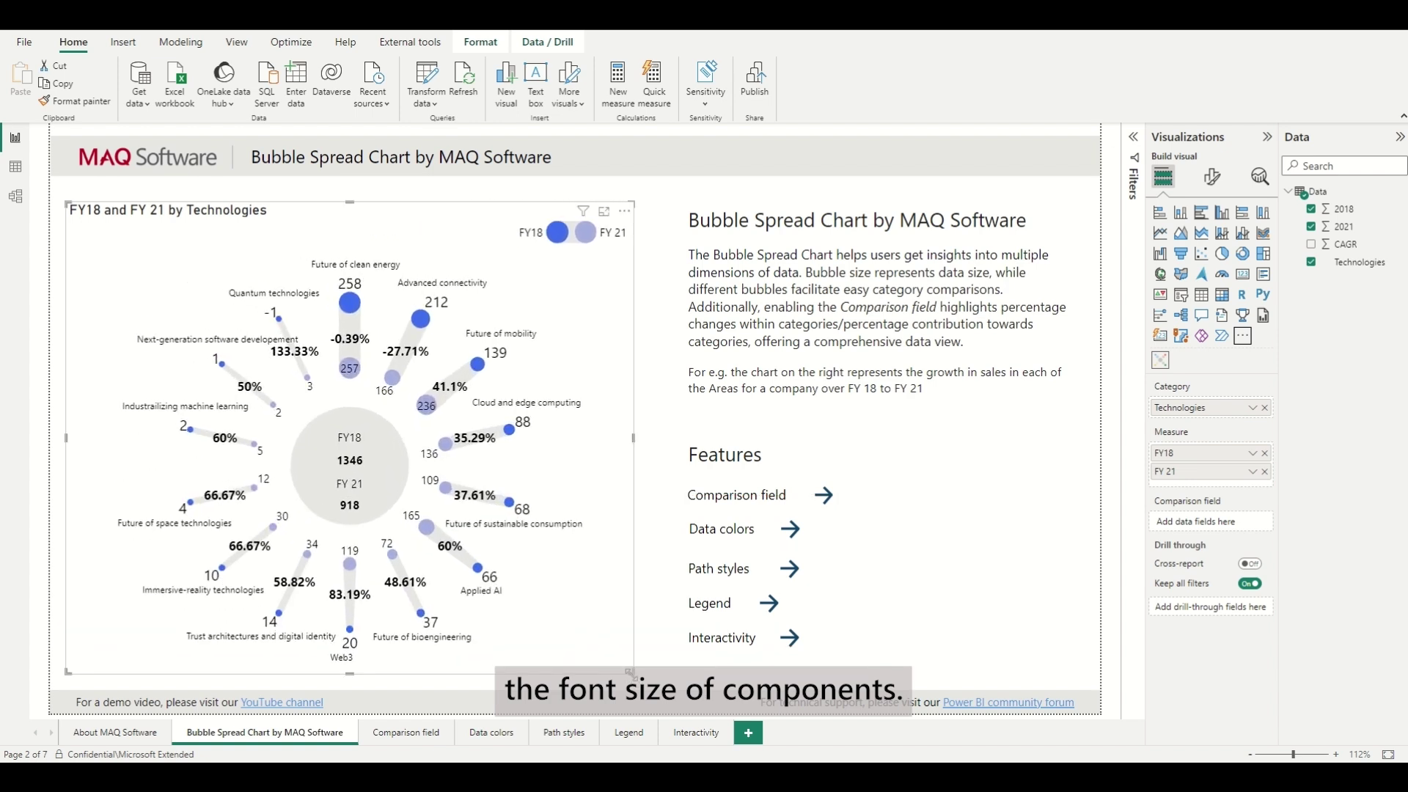
pyautogui.click(1214, 179)
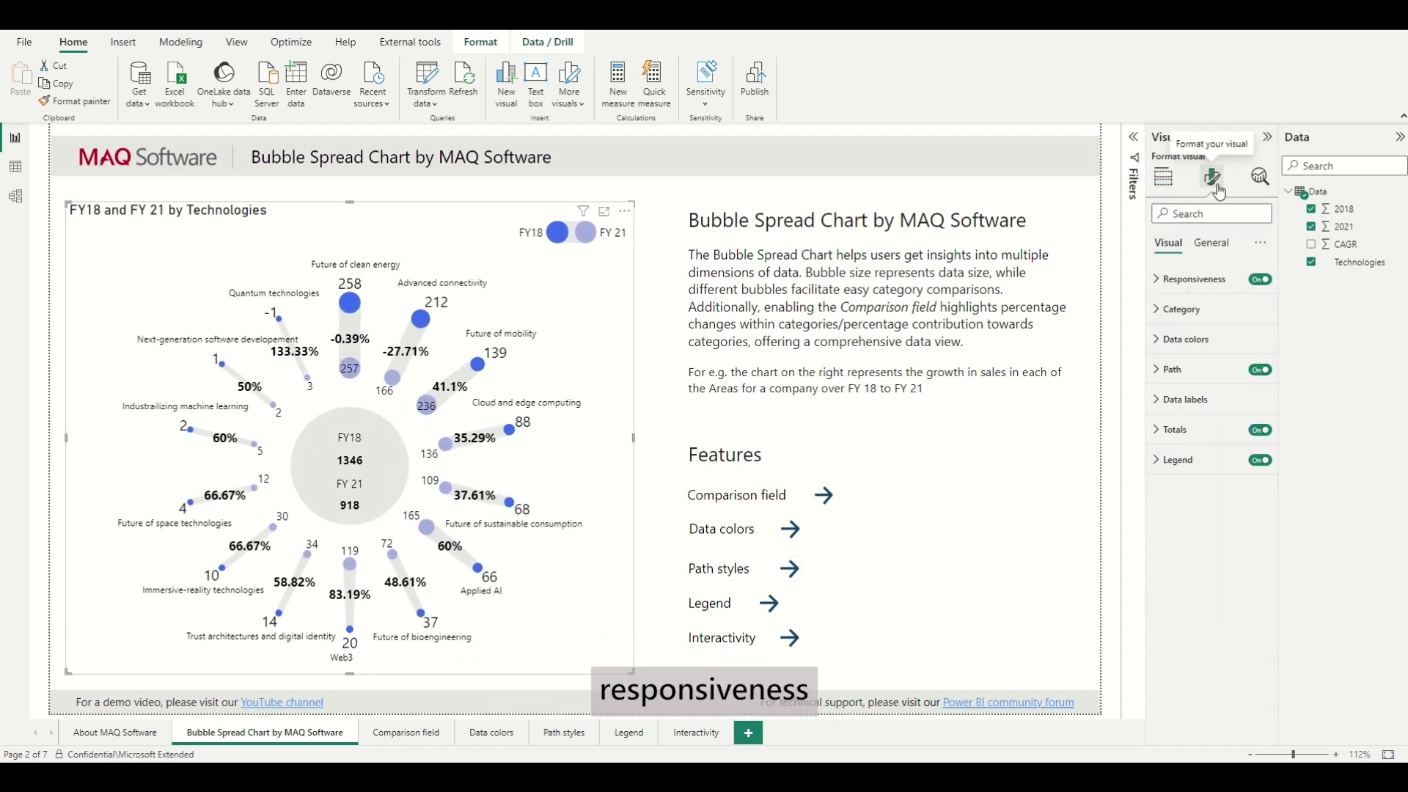
pyautogui.click(1259, 279)
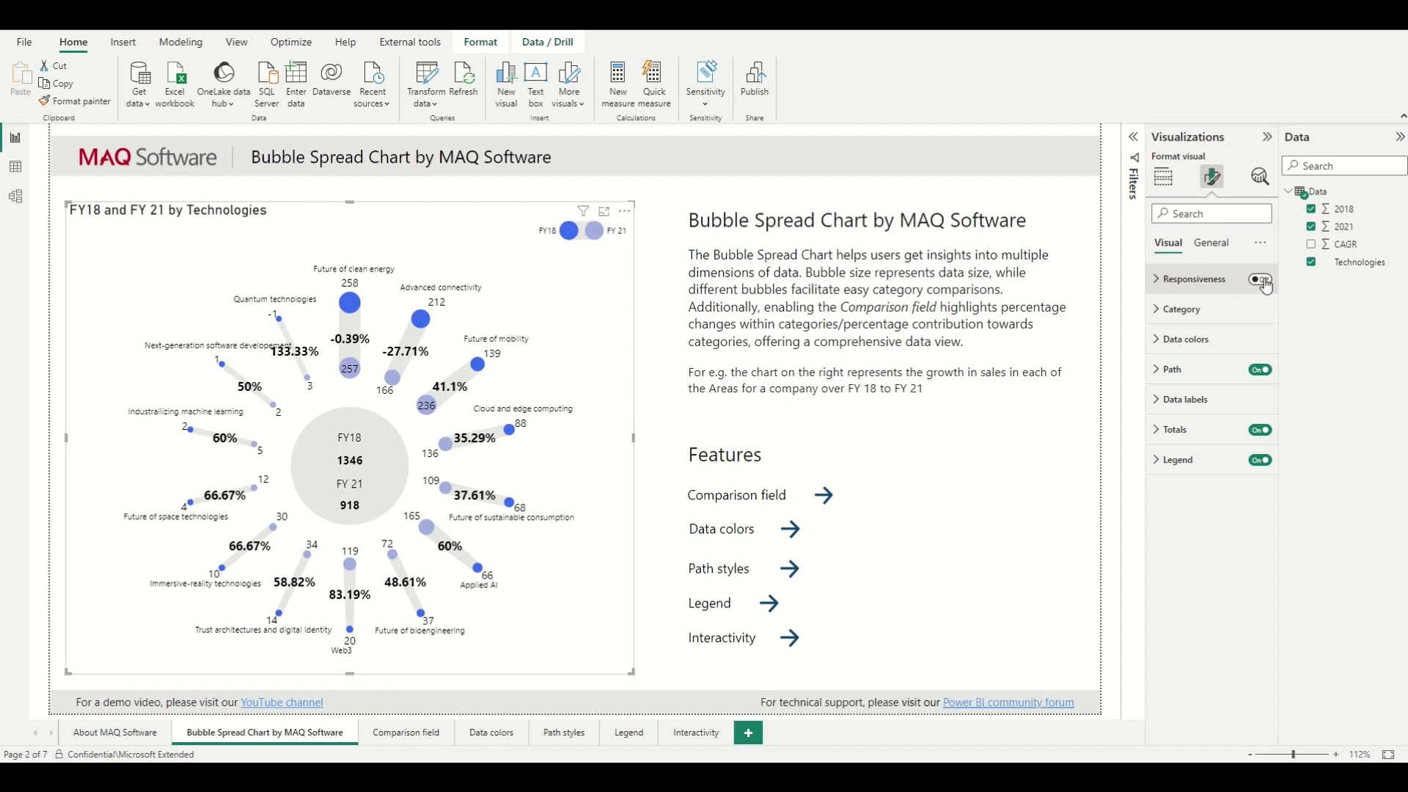
# Re-enable Responsiveness, colour the FY18 bubbles dark navy, and turn on Show multi-color.
pyautogui.click(1260, 280)
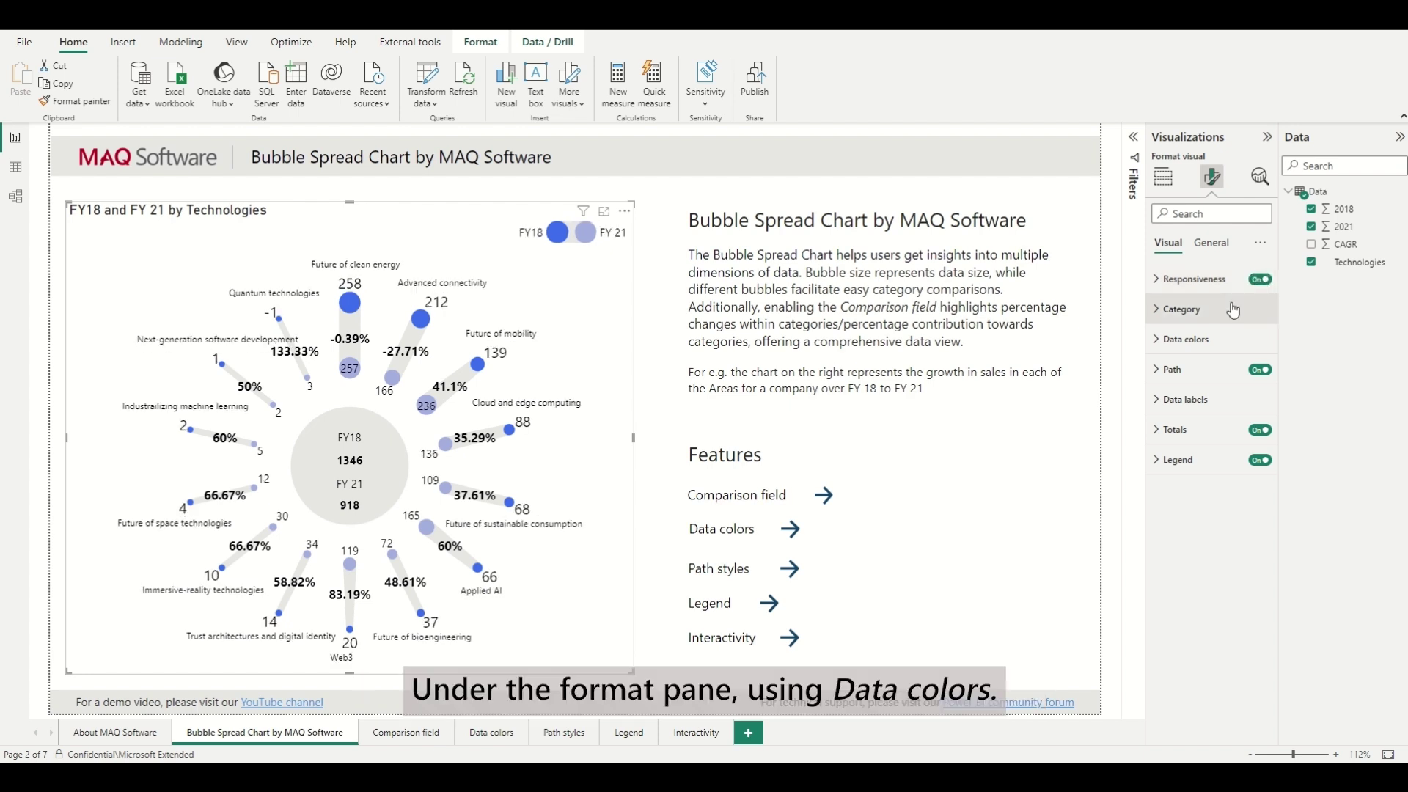
pyautogui.click(1194, 340)
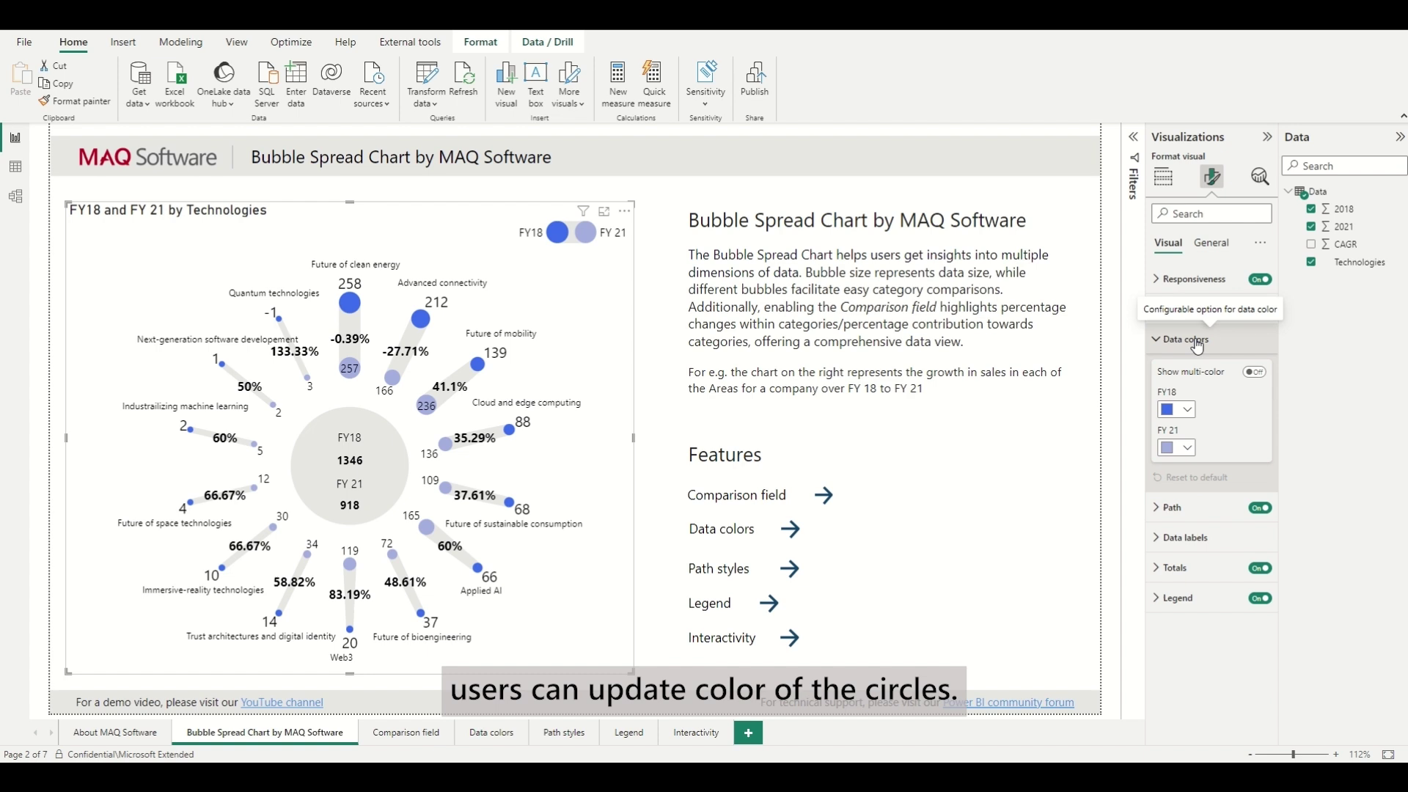
pyautogui.click(1188, 410)
pyautogui.click(1238, 460)
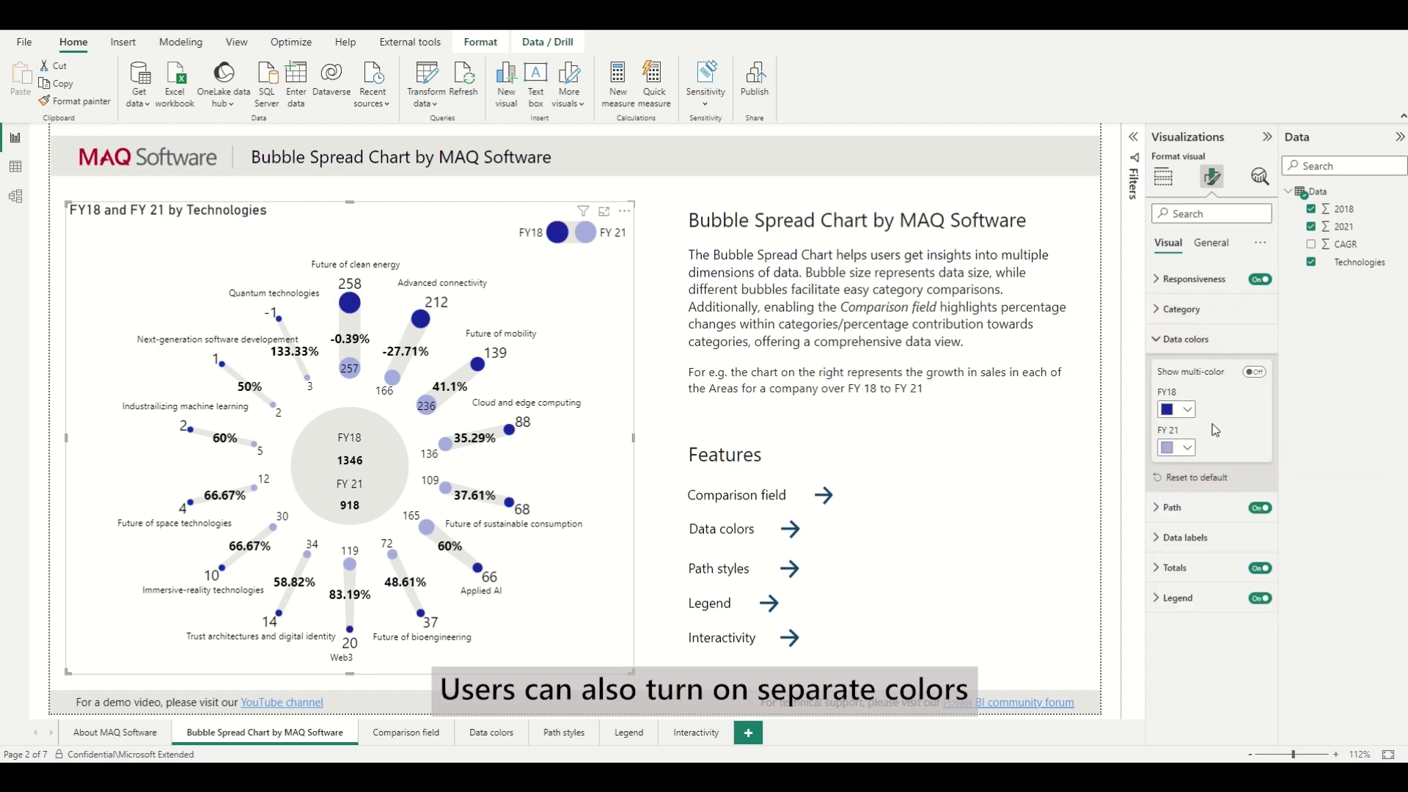
pyautogui.click(1252, 374)
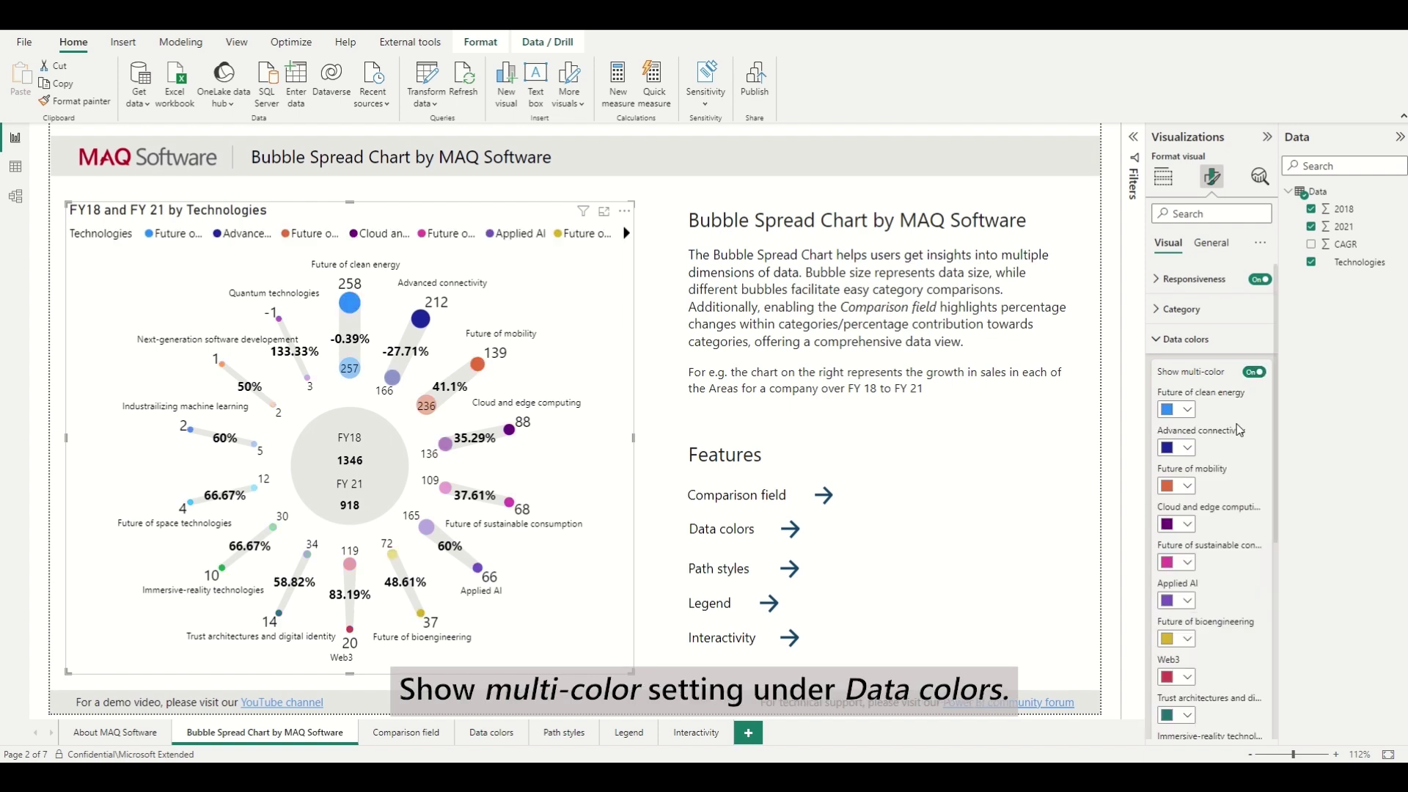
pyautogui.scroll(-1, 1237, 424)
pyautogui.scroll(-1, 1237, 425)
pyautogui.scroll(-1, 1239, 429)
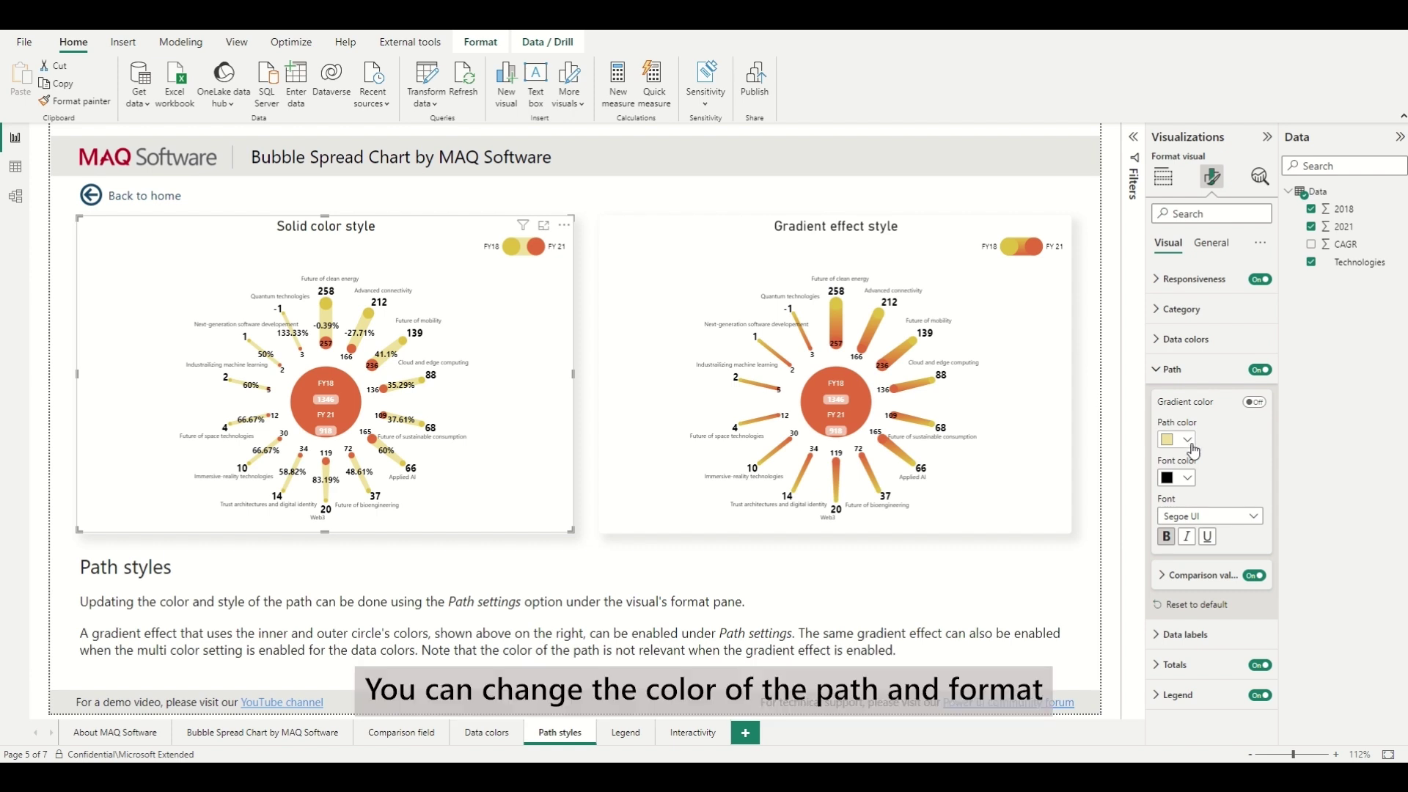
# Make the chart paths blue with gradient colour, toggling Path off and back on.
pyautogui.click(1187, 441)
pyautogui.click(1218, 491)
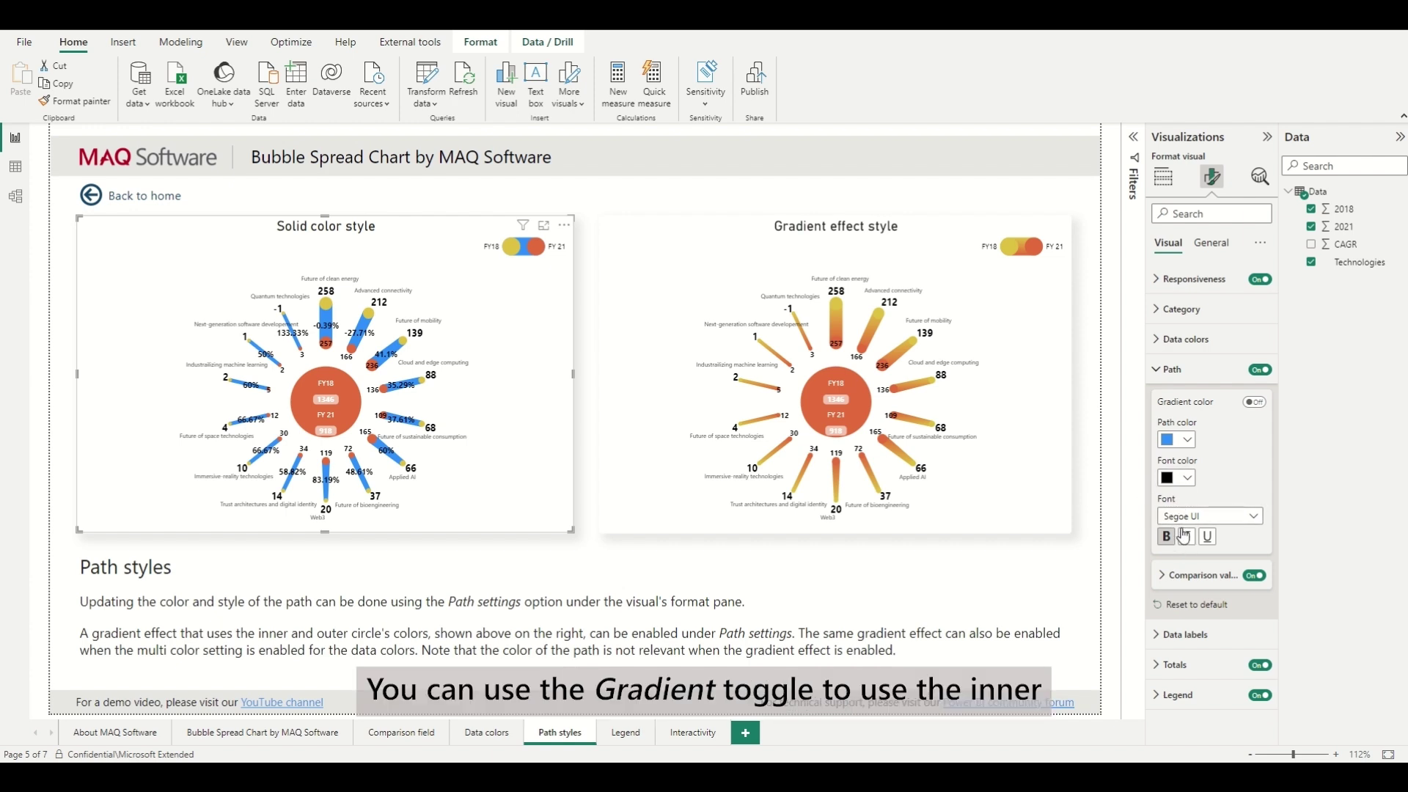
pyautogui.click(1255, 403)
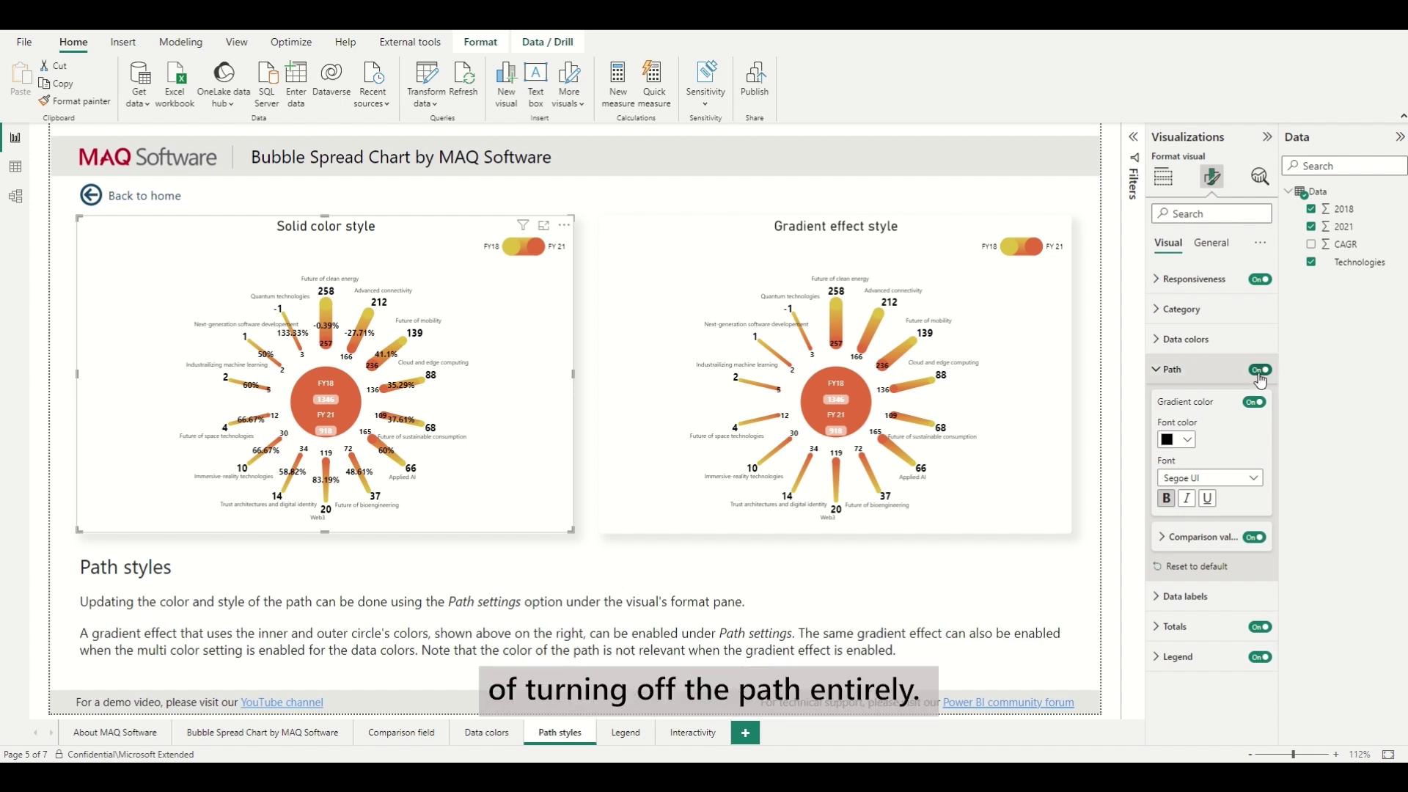
pyautogui.click(1261, 371)
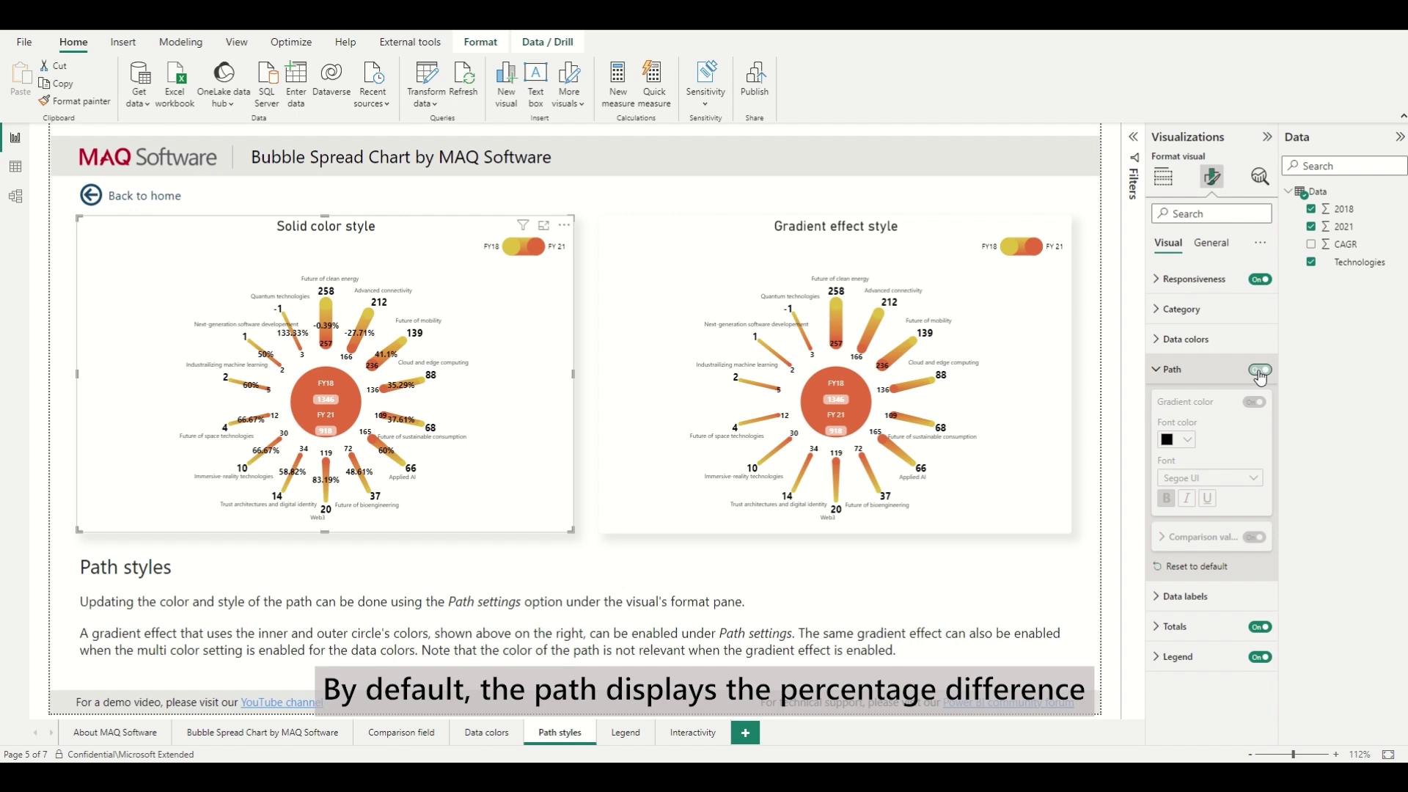
pyautogui.click(1261, 372)
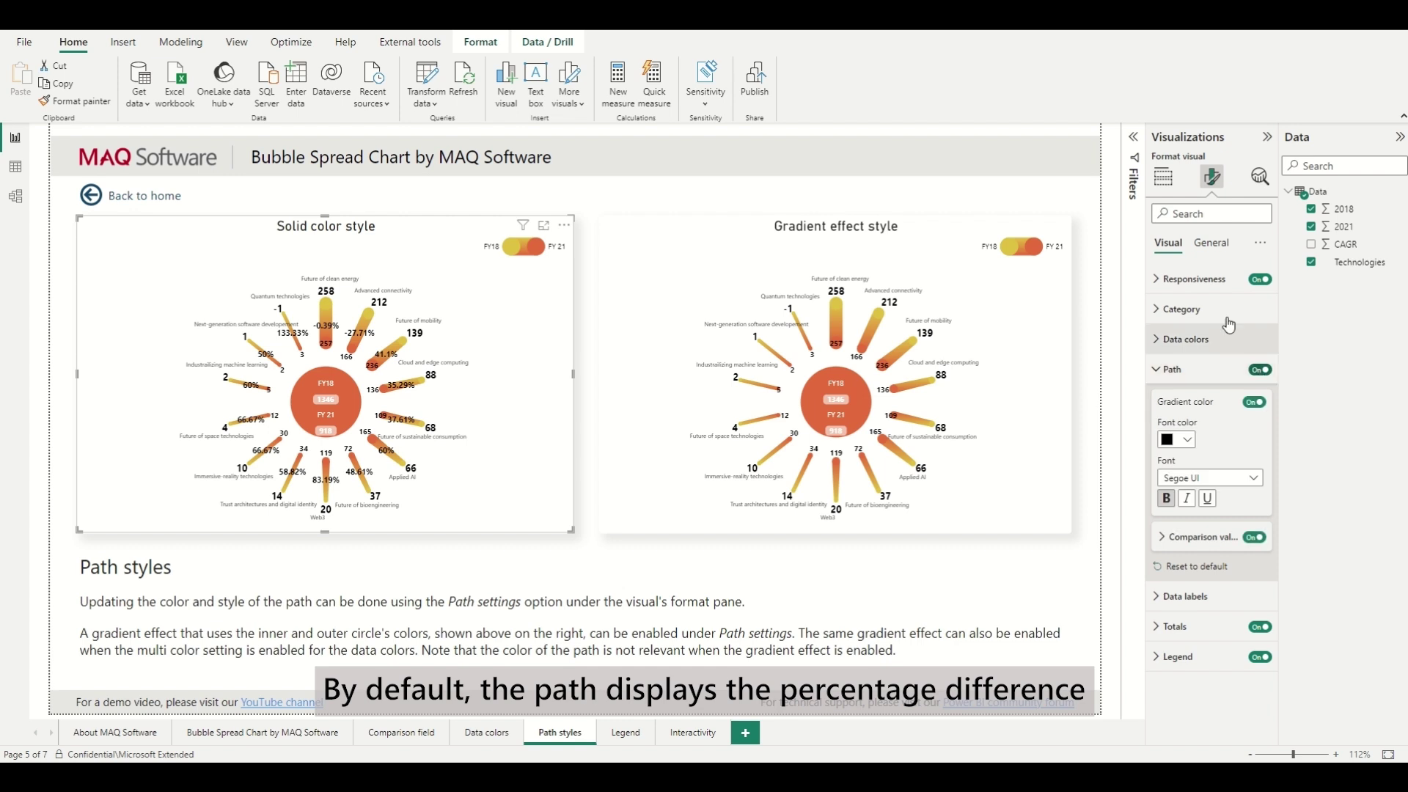
# Keep the Comparison value based on the first measure.
pyautogui.click(1211, 538)
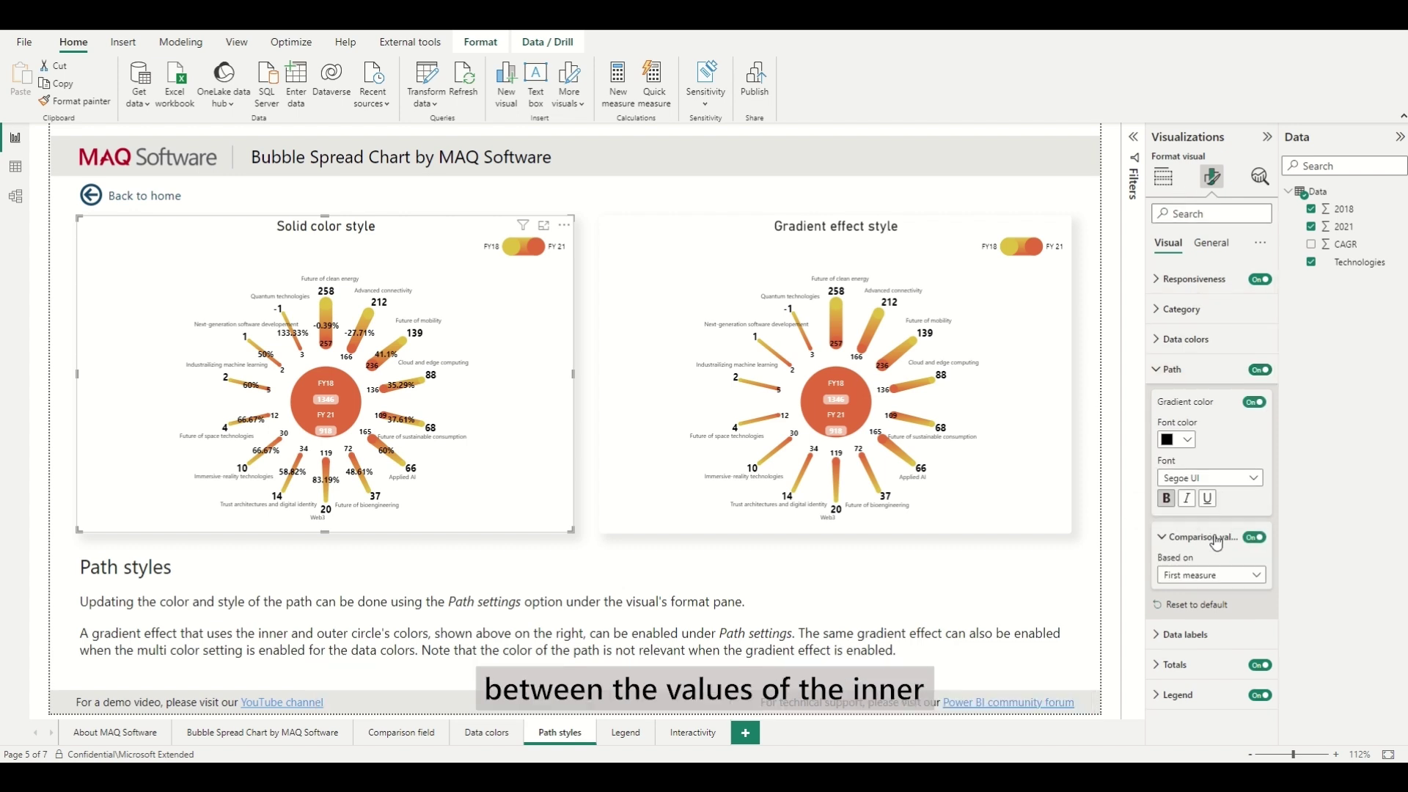
pyautogui.click(1218, 574)
pyautogui.click(1218, 579)
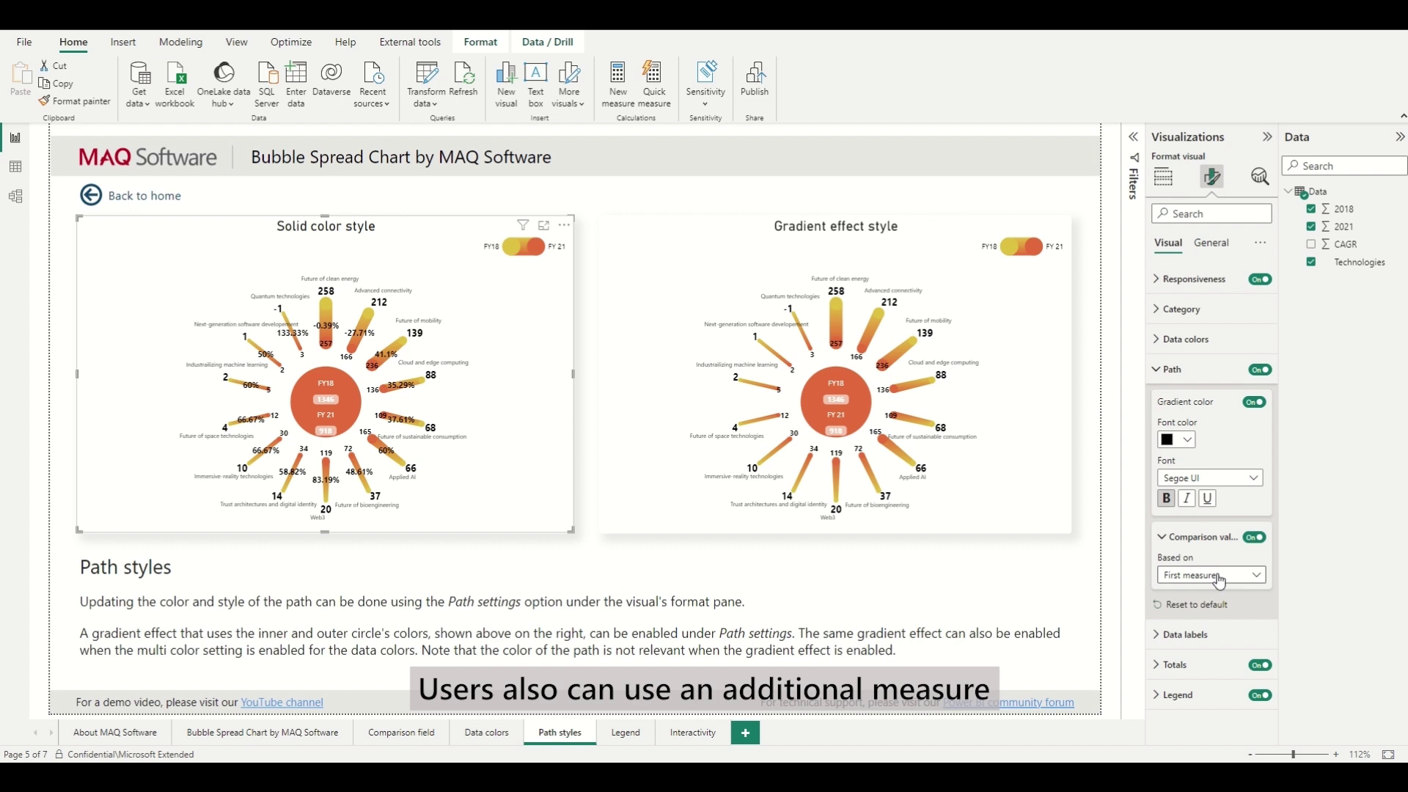
# Assign CAGR as the comparison field, then view the Path comparison 'Based on' choices.
pyautogui.click(1168, 185)
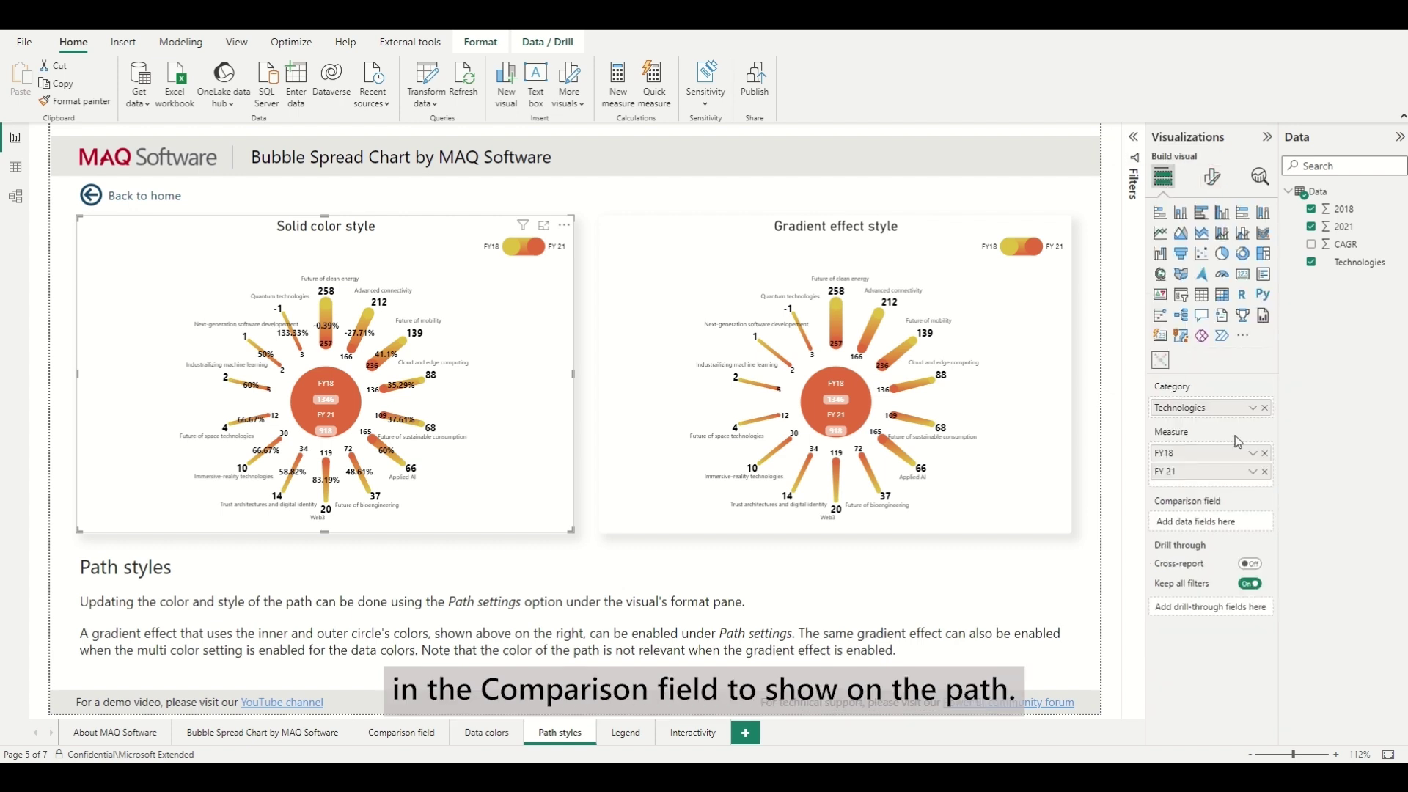
pyautogui.moveTo(1345, 244); pyautogui.dragTo(1211, 522)
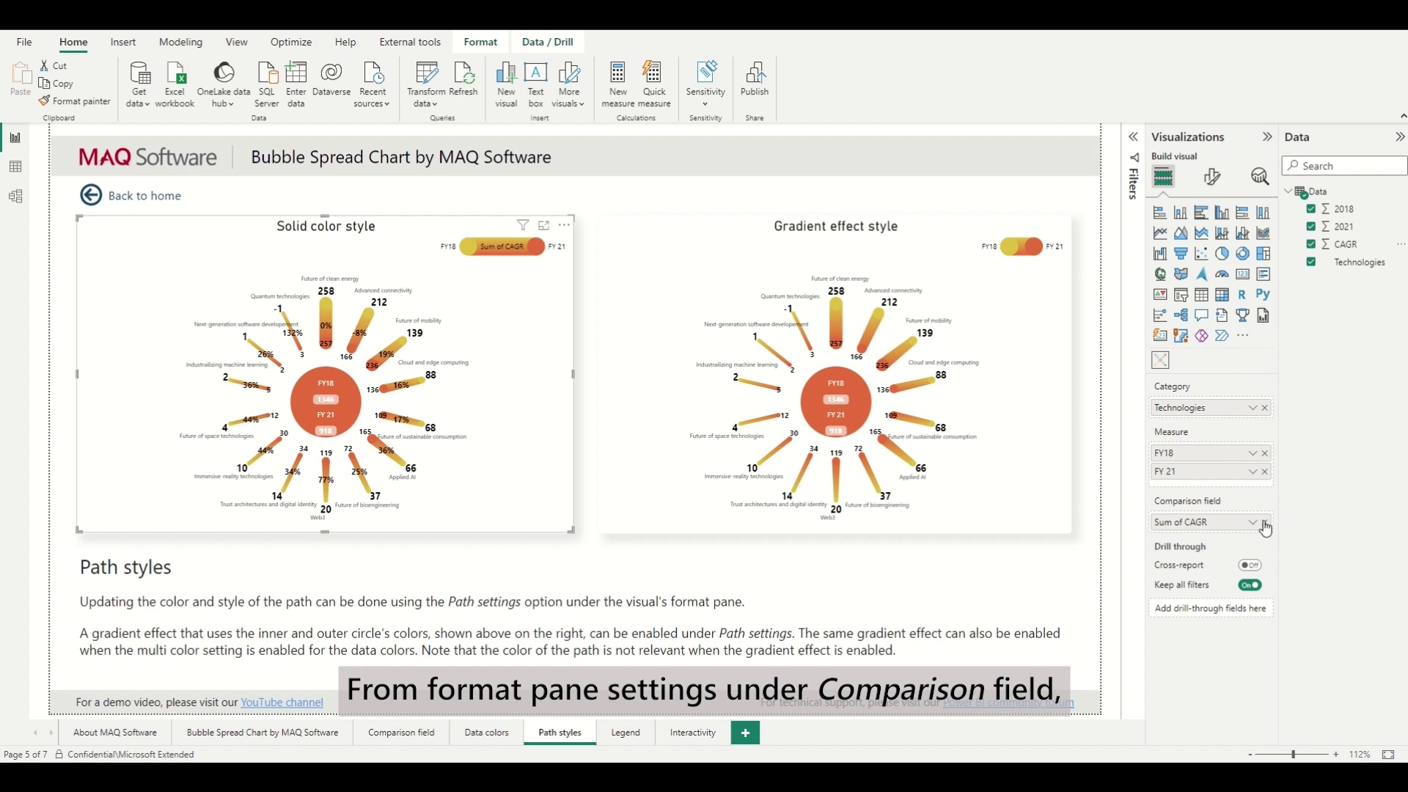
pyautogui.click(1212, 176)
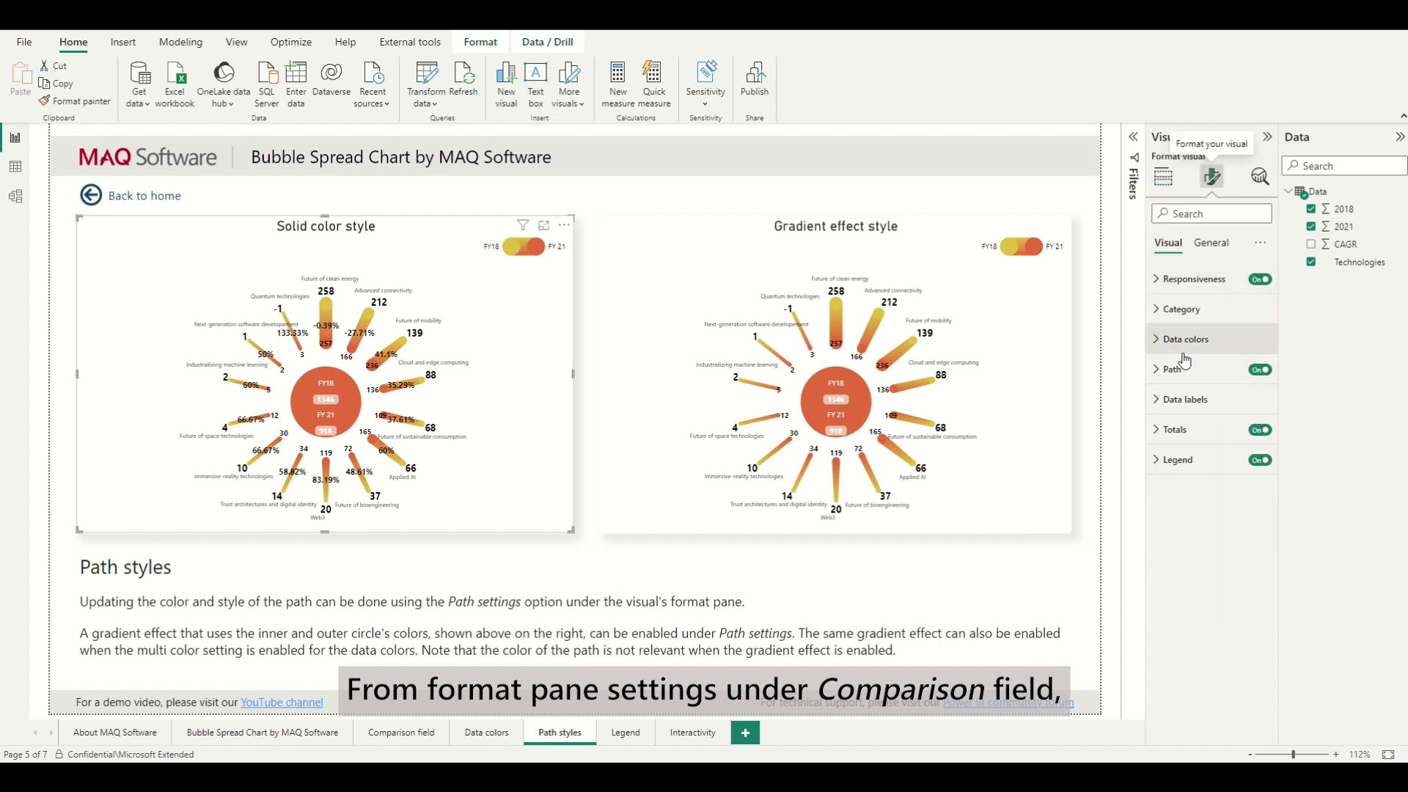
pyautogui.click(1173, 368)
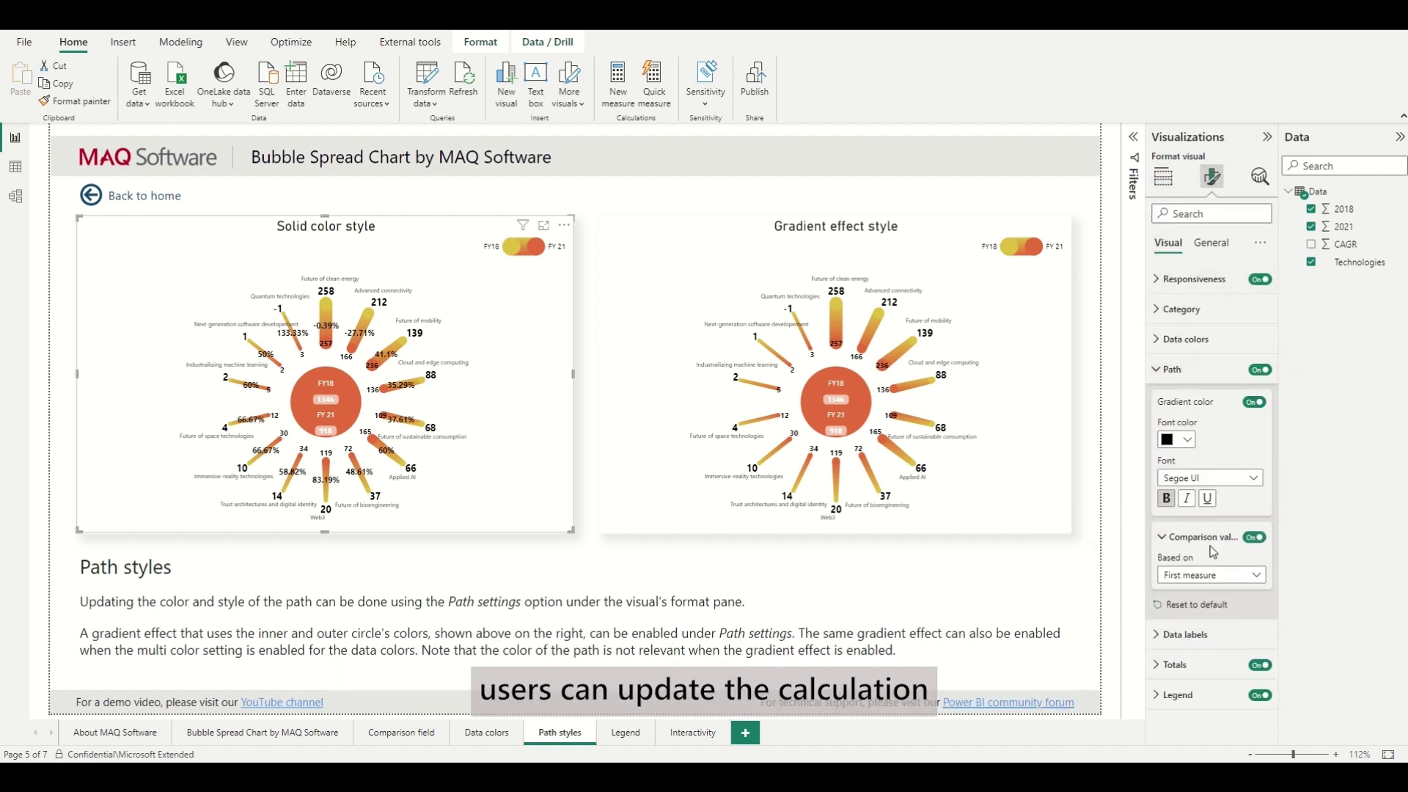
pyautogui.click(1209, 576)
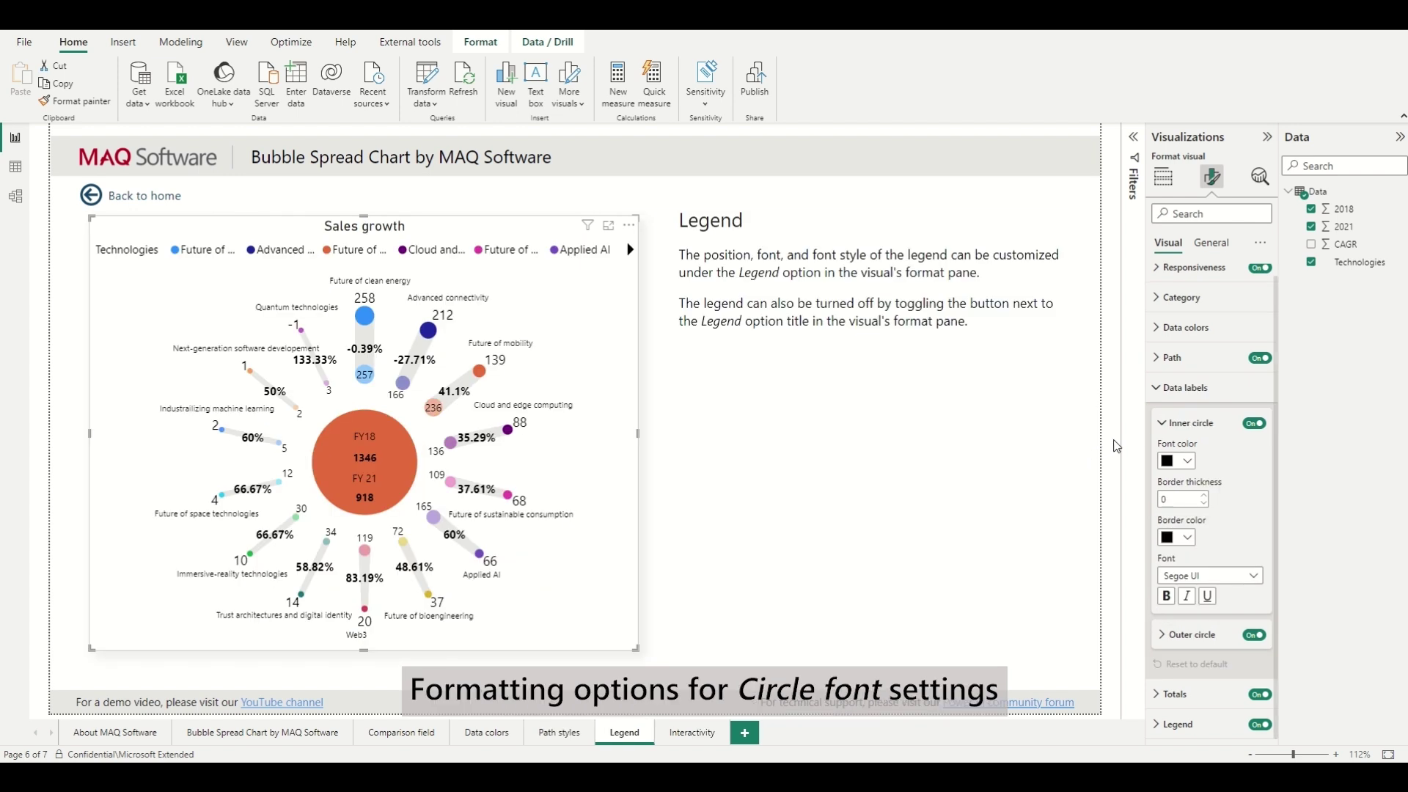
# Colour the inner-circle data labels dark blue and the outer-circle labels gold.
pyautogui.click(1208, 635)
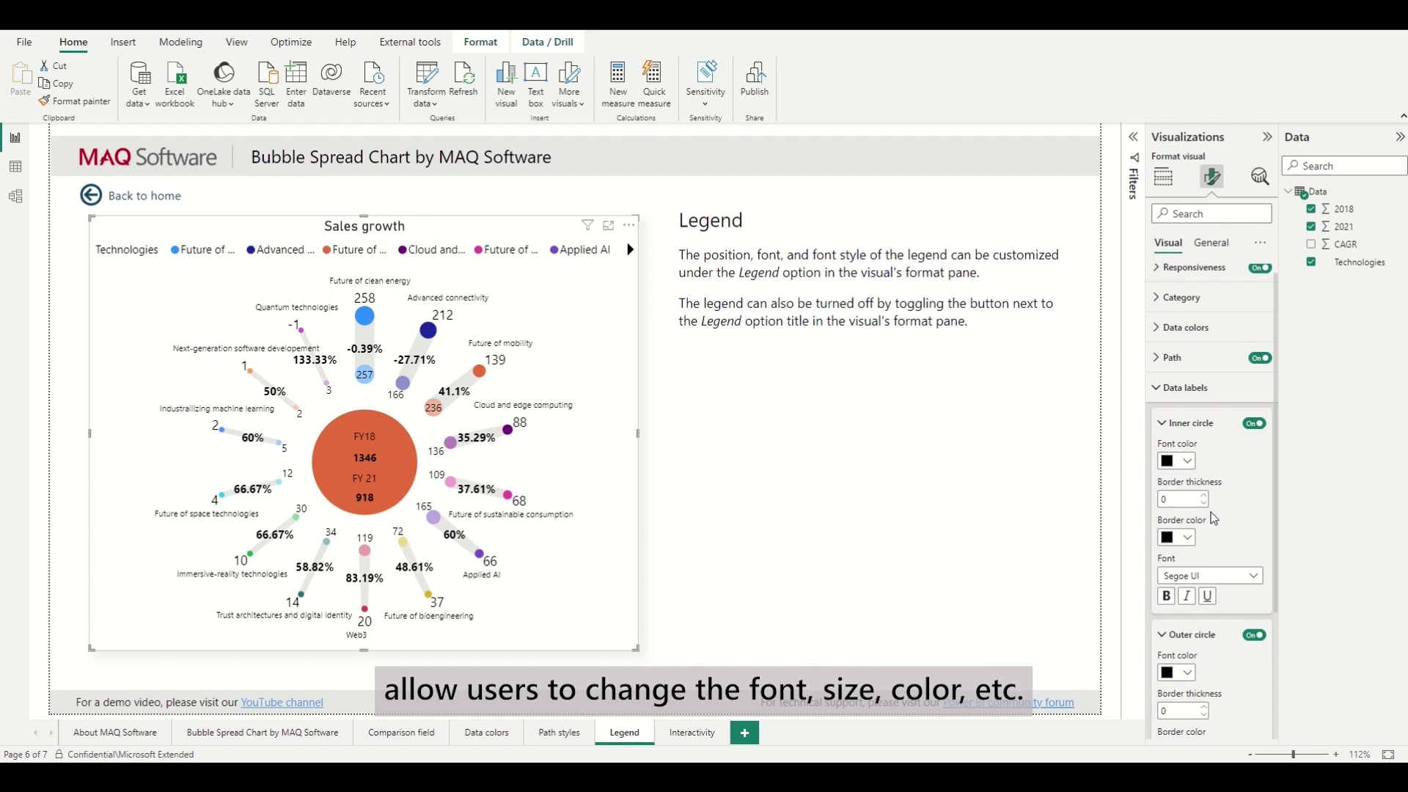
pyautogui.click(1187, 460)
pyautogui.click(1191, 503)
pyautogui.scroll(-1, 1250, 490)
pyautogui.scroll(-1, 1250, 490)
pyautogui.click(1187, 530)
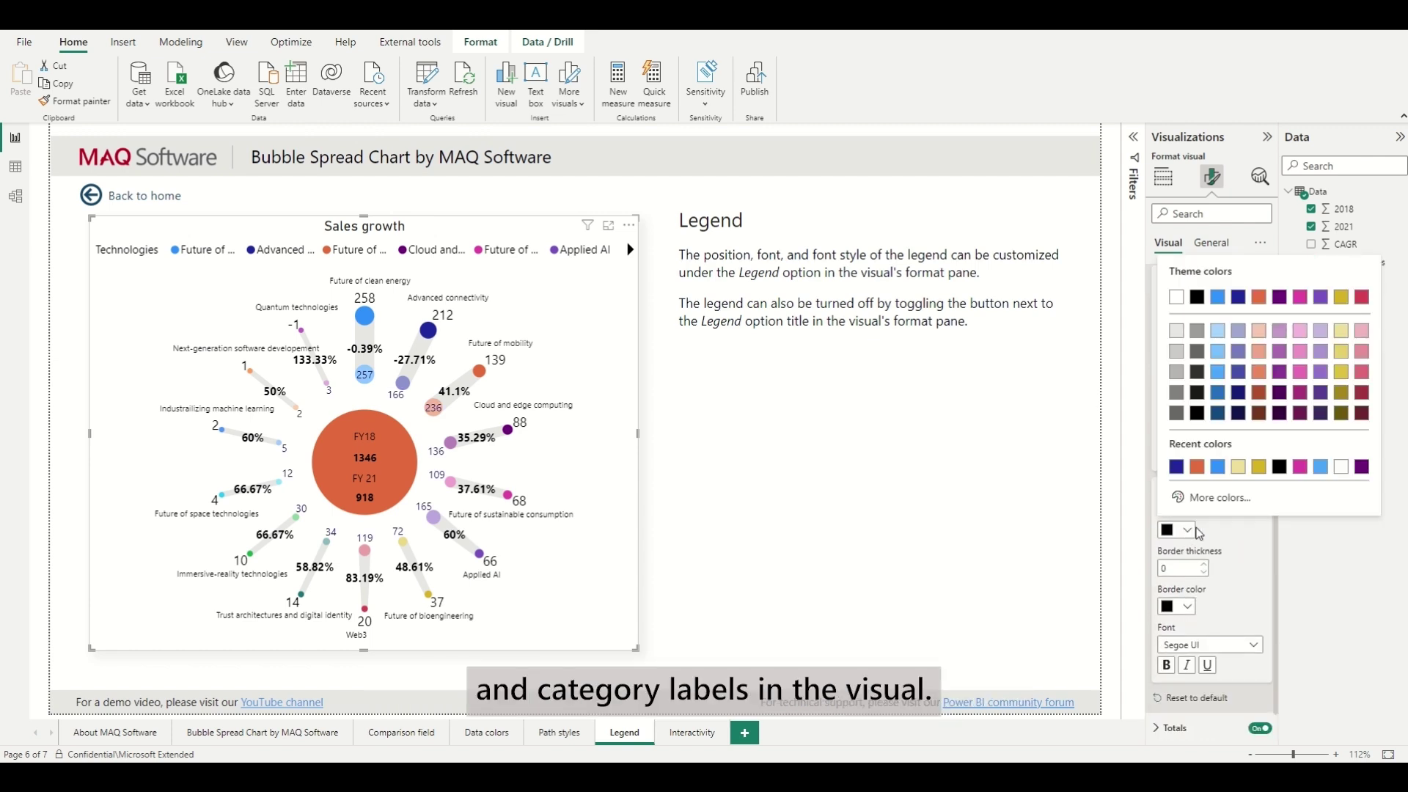
pyautogui.click(1258, 469)
pyautogui.scroll(-1, 1243, 536)
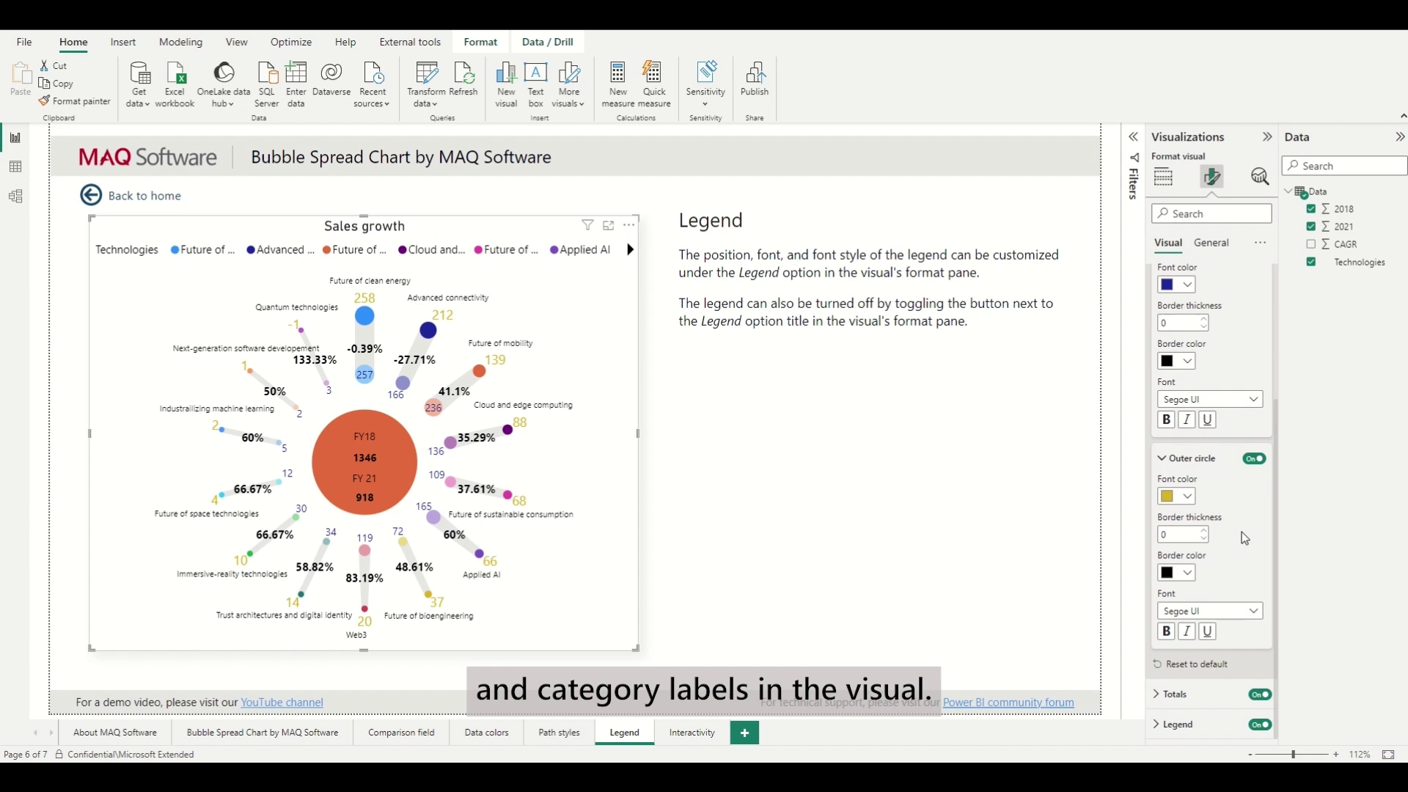
# Place the legend at the bottom in bold text and expand the Totals settings.
pyautogui.click(1175, 724)
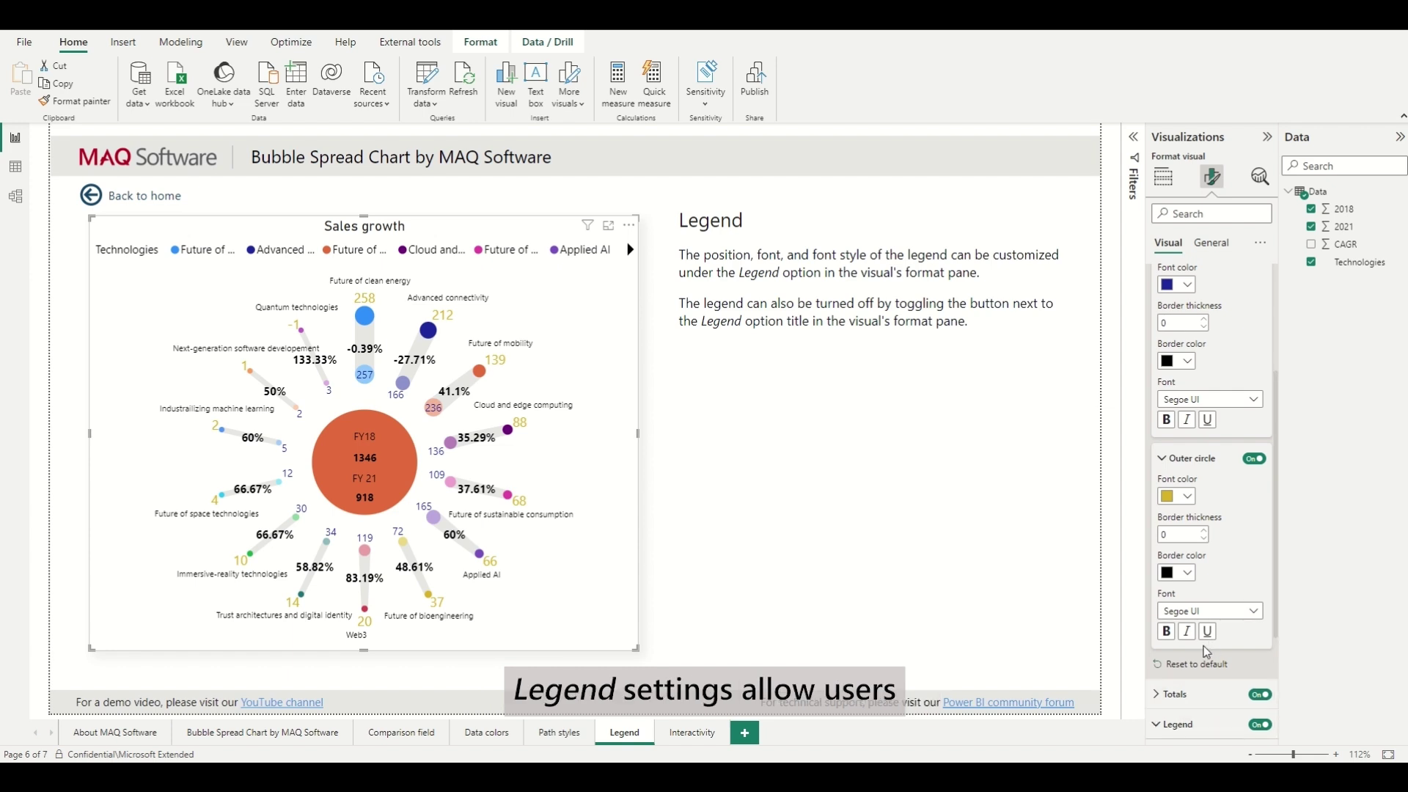
pyautogui.scroll(-3, 1211, 604)
pyautogui.click(1208, 598)
pyautogui.click(1212, 632)
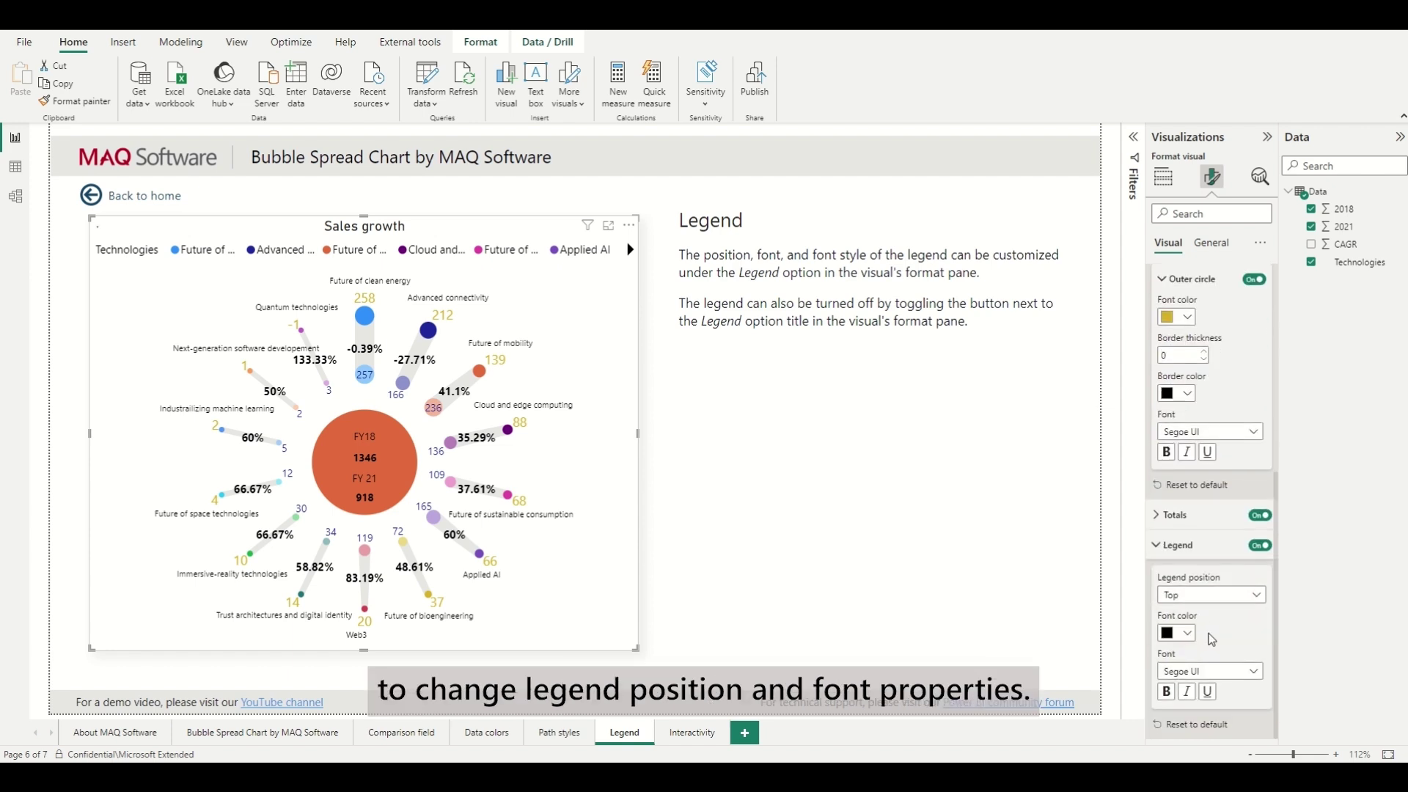
pyautogui.click(1168, 693)
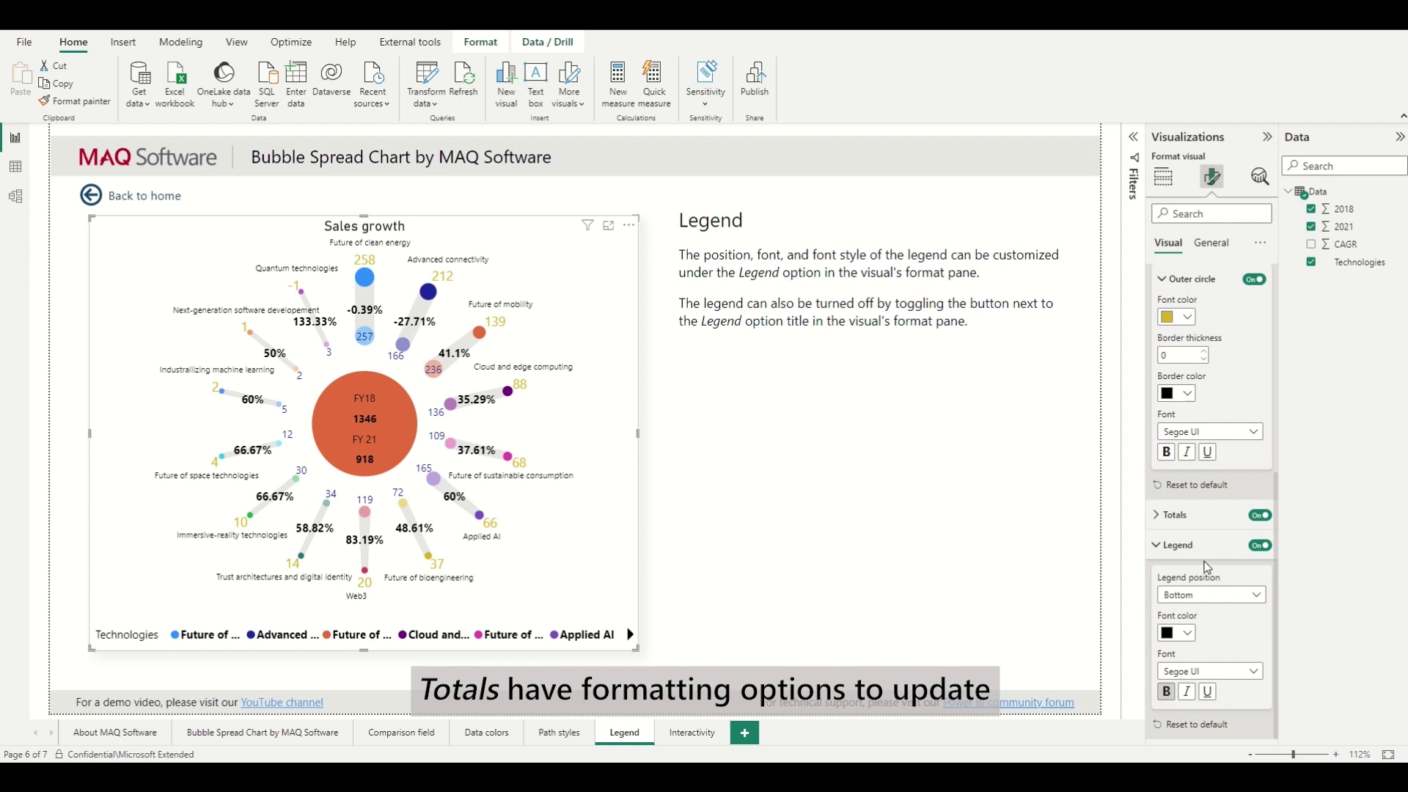
pyautogui.click(1188, 515)
pyautogui.scroll(-1, 1189, 531)
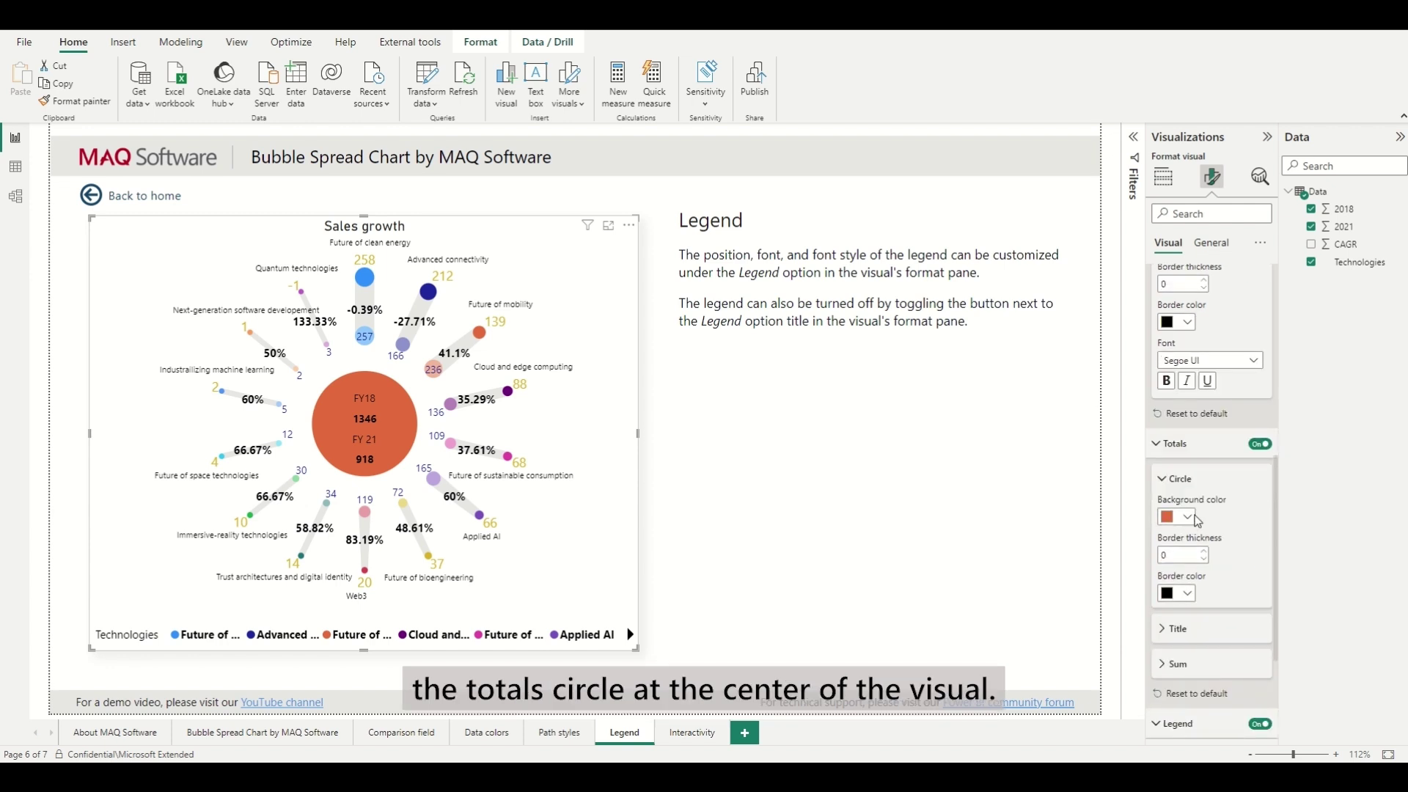
# Set the totals circle background to white, expand Title and Sum, then switch pages.
pyautogui.click(1188, 518)
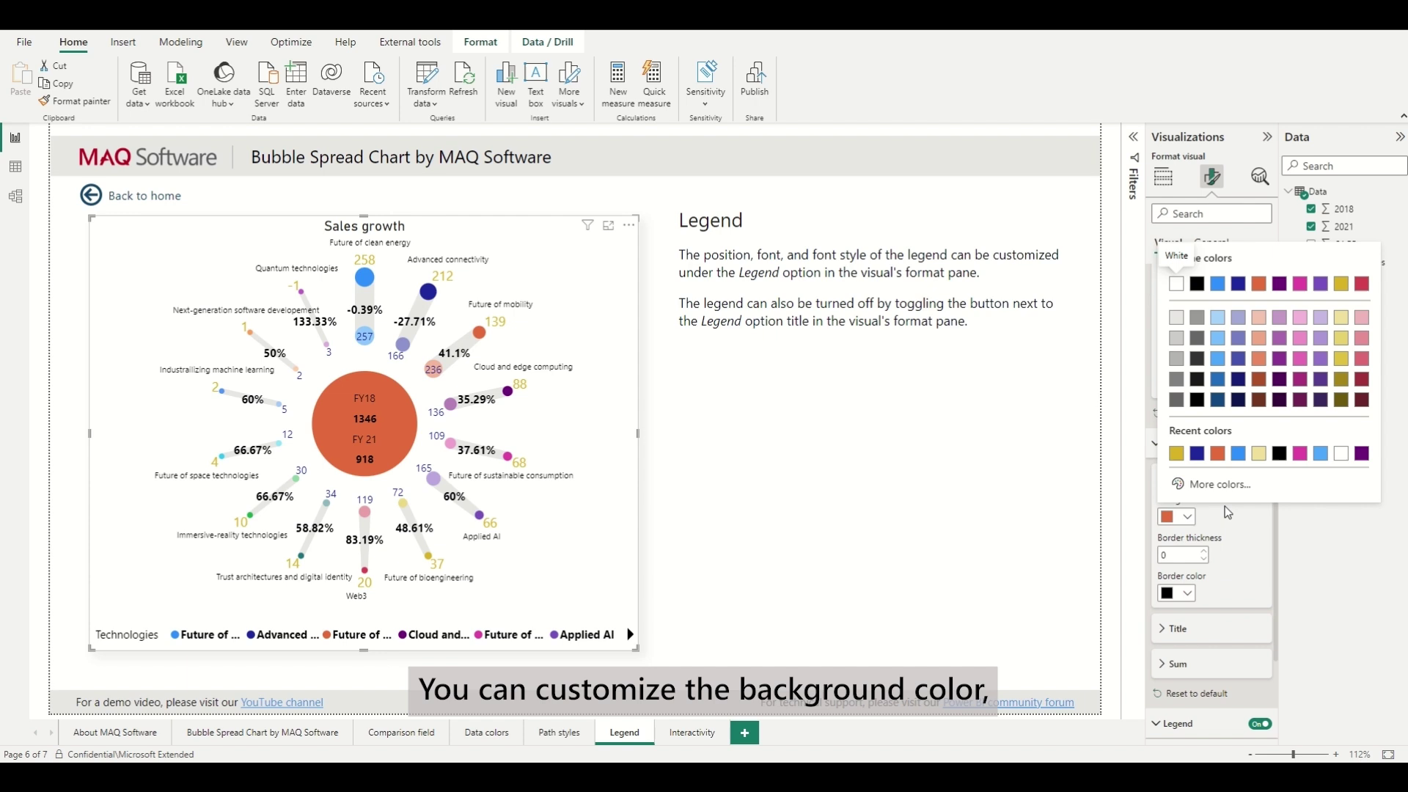
pyautogui.click(1342, 456)
pyautogui.scroll(-1, 1238, 529)
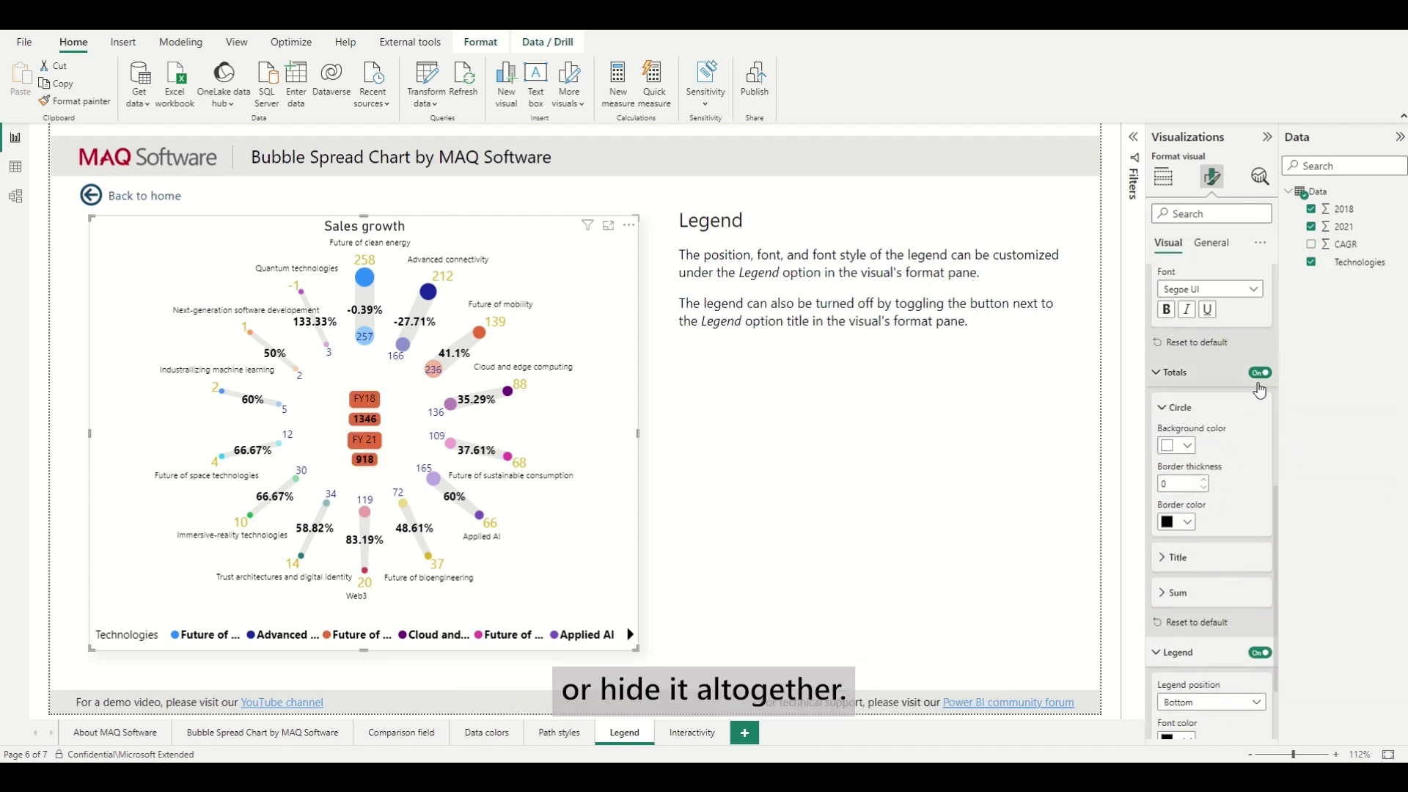
pyautogui.click(1222, 561)
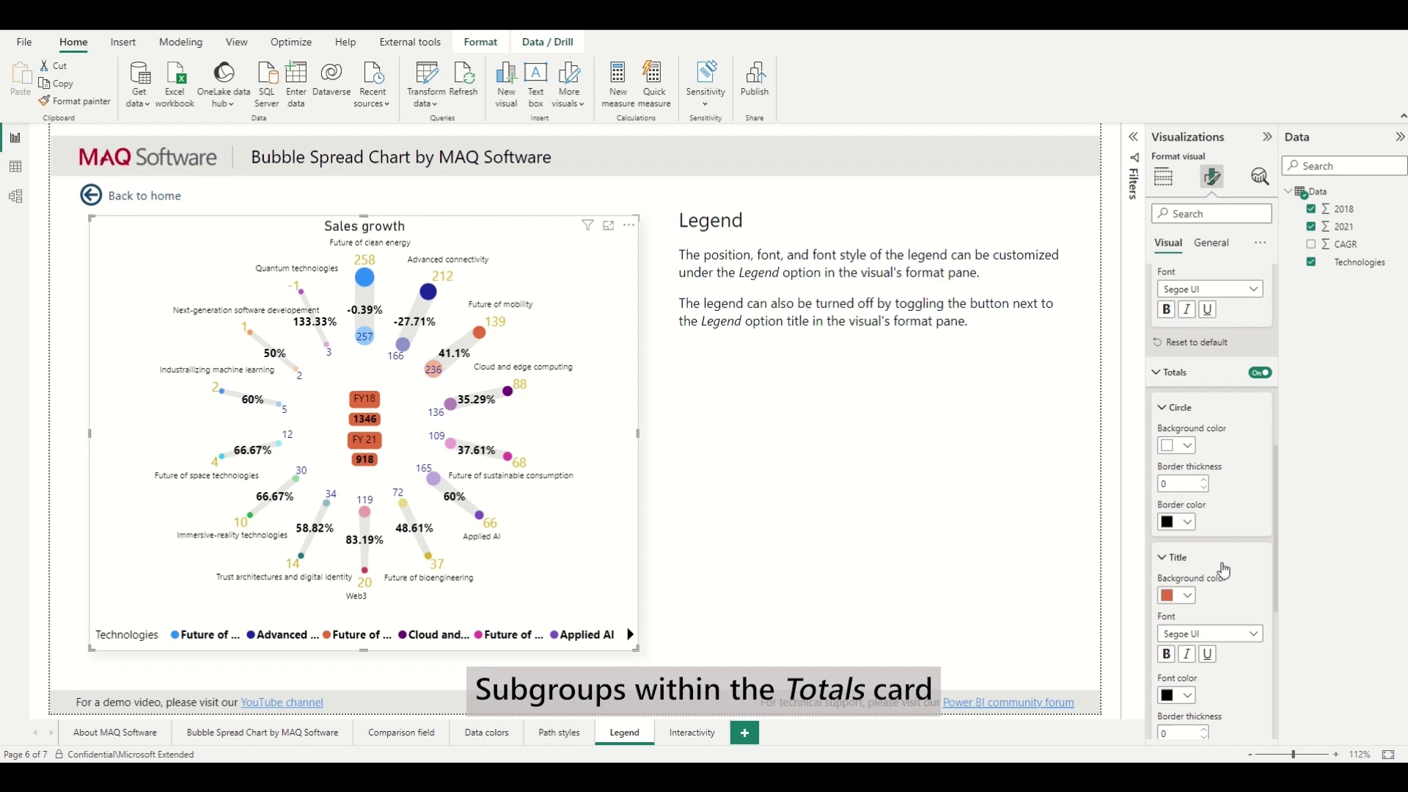
pyautogui.scroll(-2, 1222, 562)
pyautogui.scroll(-1, 1222, 562)
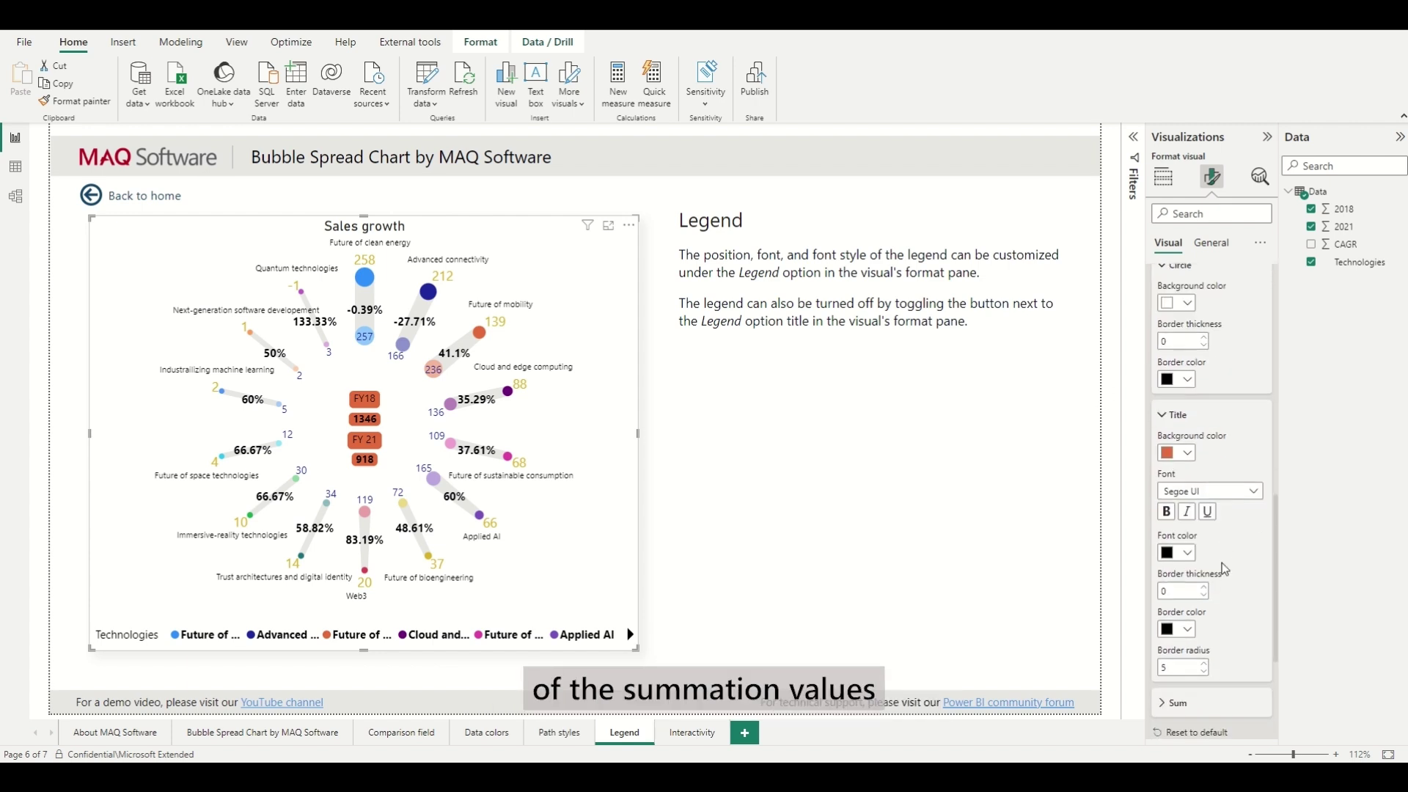
pyautogui.scroll(-2, 1222, 565)
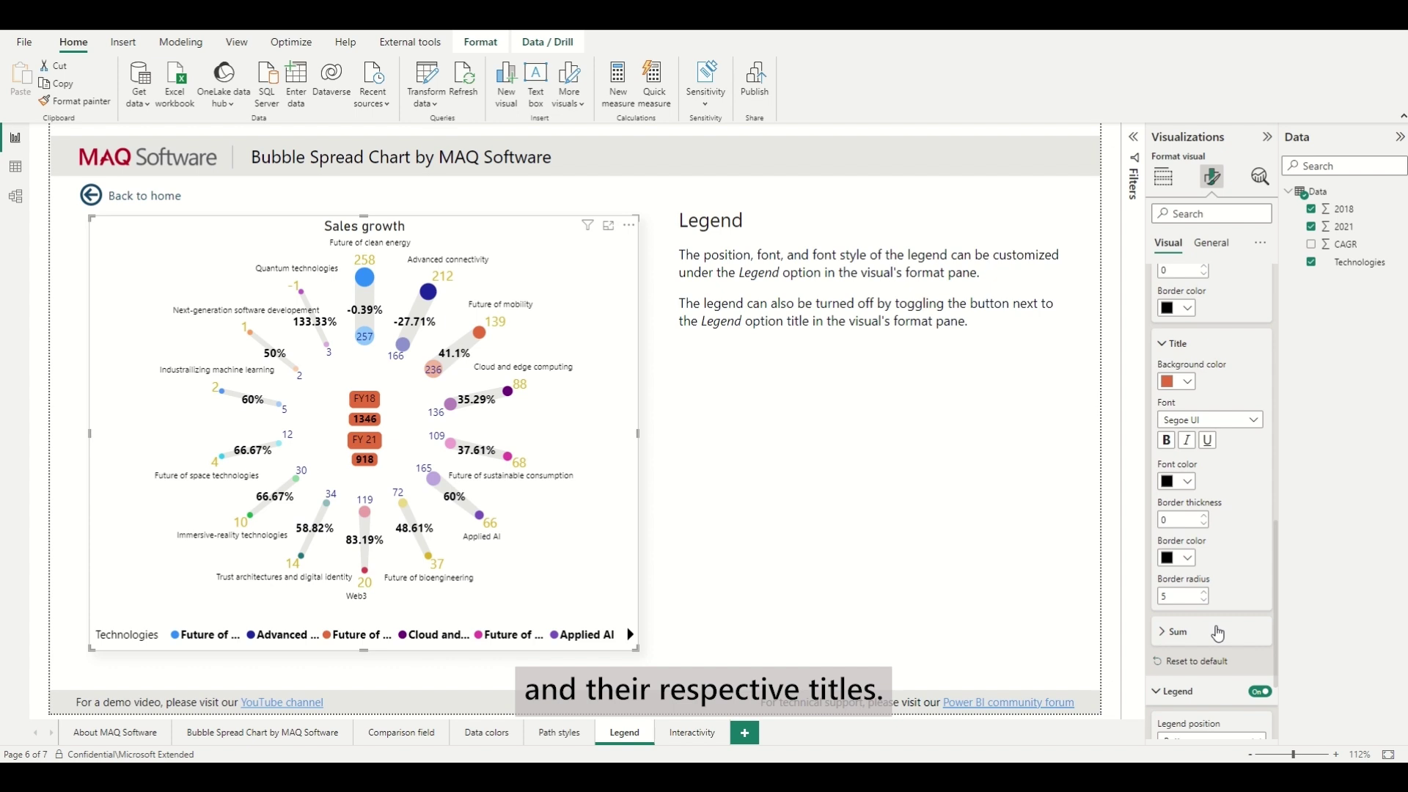
pyautogui.click(1220, 628)
pyautogui.click(429, 293)
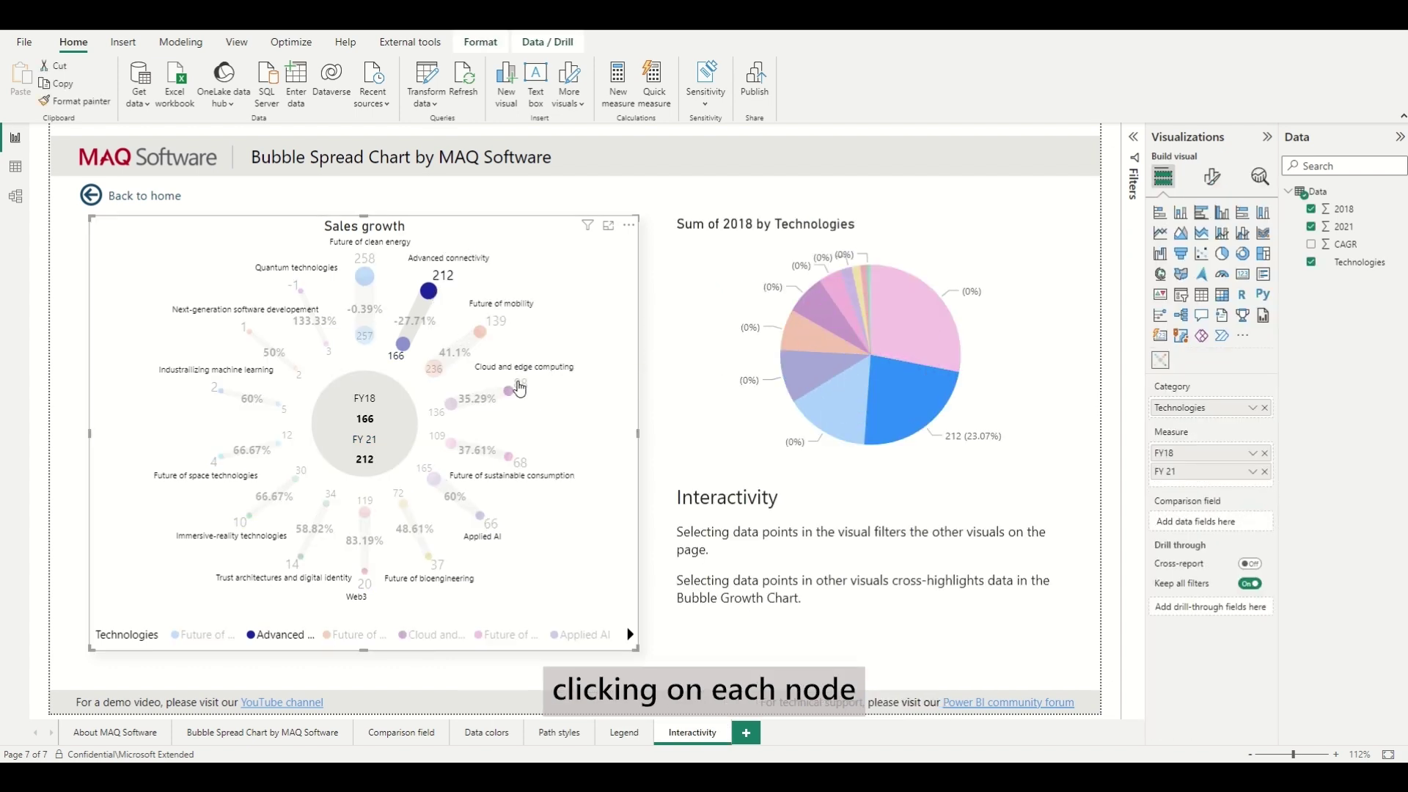
pyautogui.moveTo(809, 358)
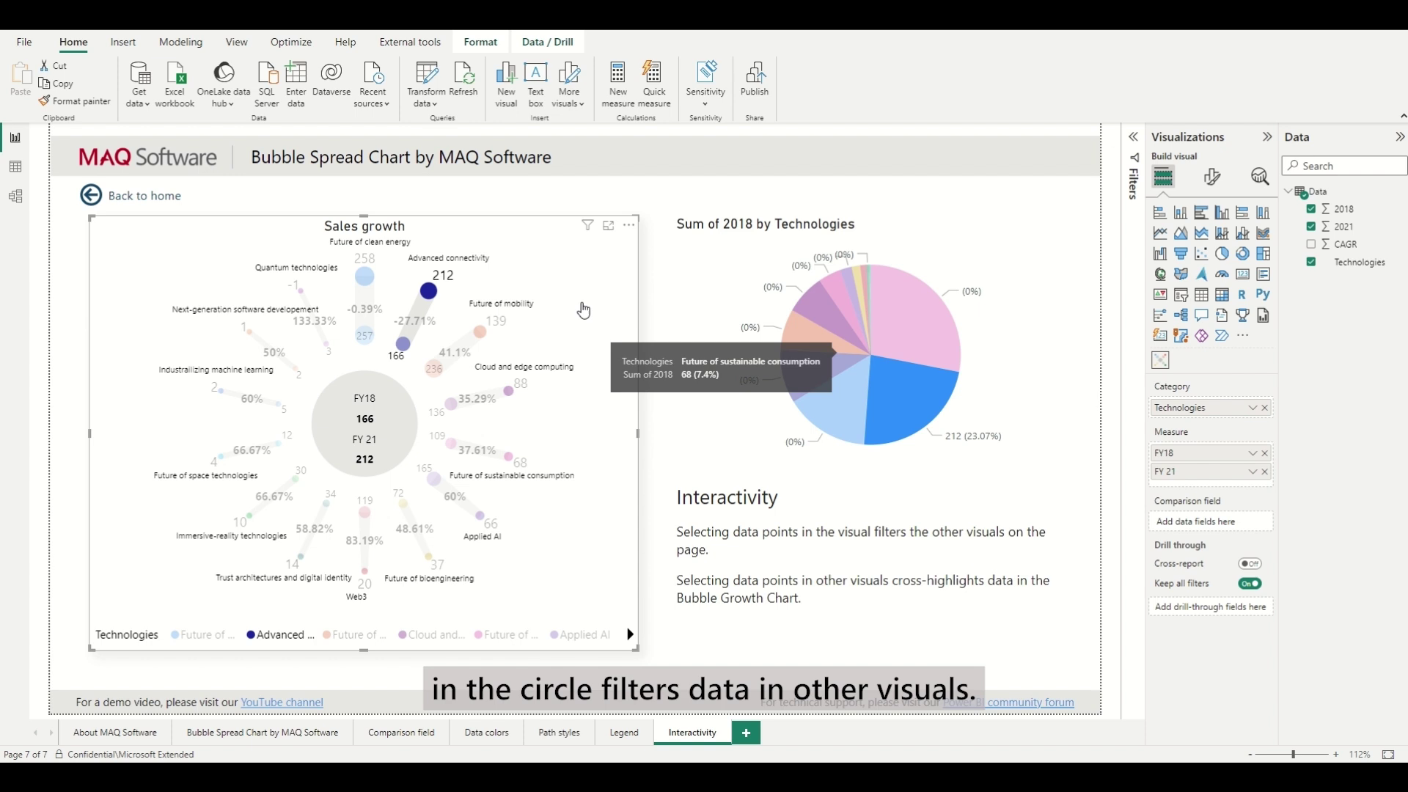
# Demonstrate cross-filtering from a bubble and the pink pie slice, then dismiss a bubble's context menu.
pyautogui.click(590, 317)
pyautogui.click(902, 322)
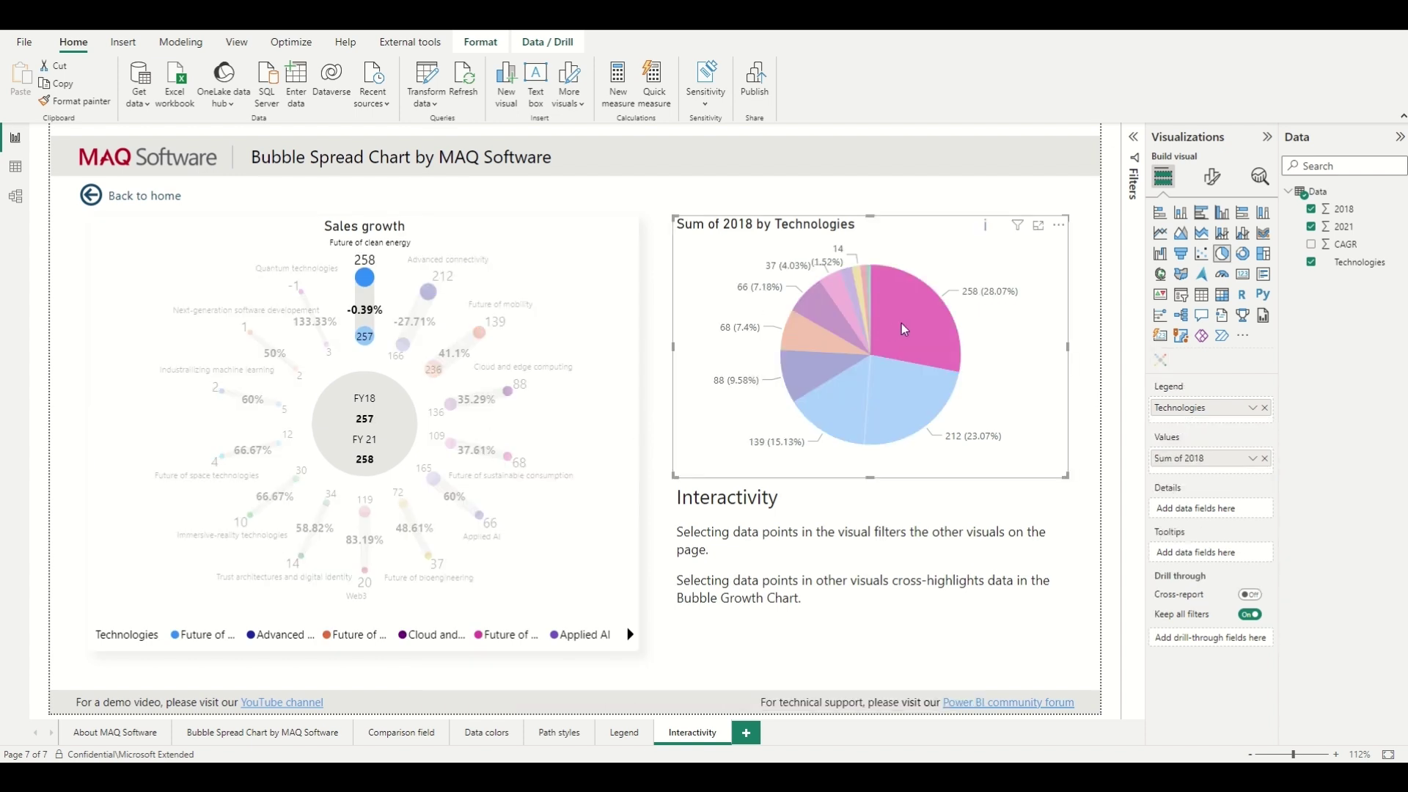
pyautogui.click(901, 323)
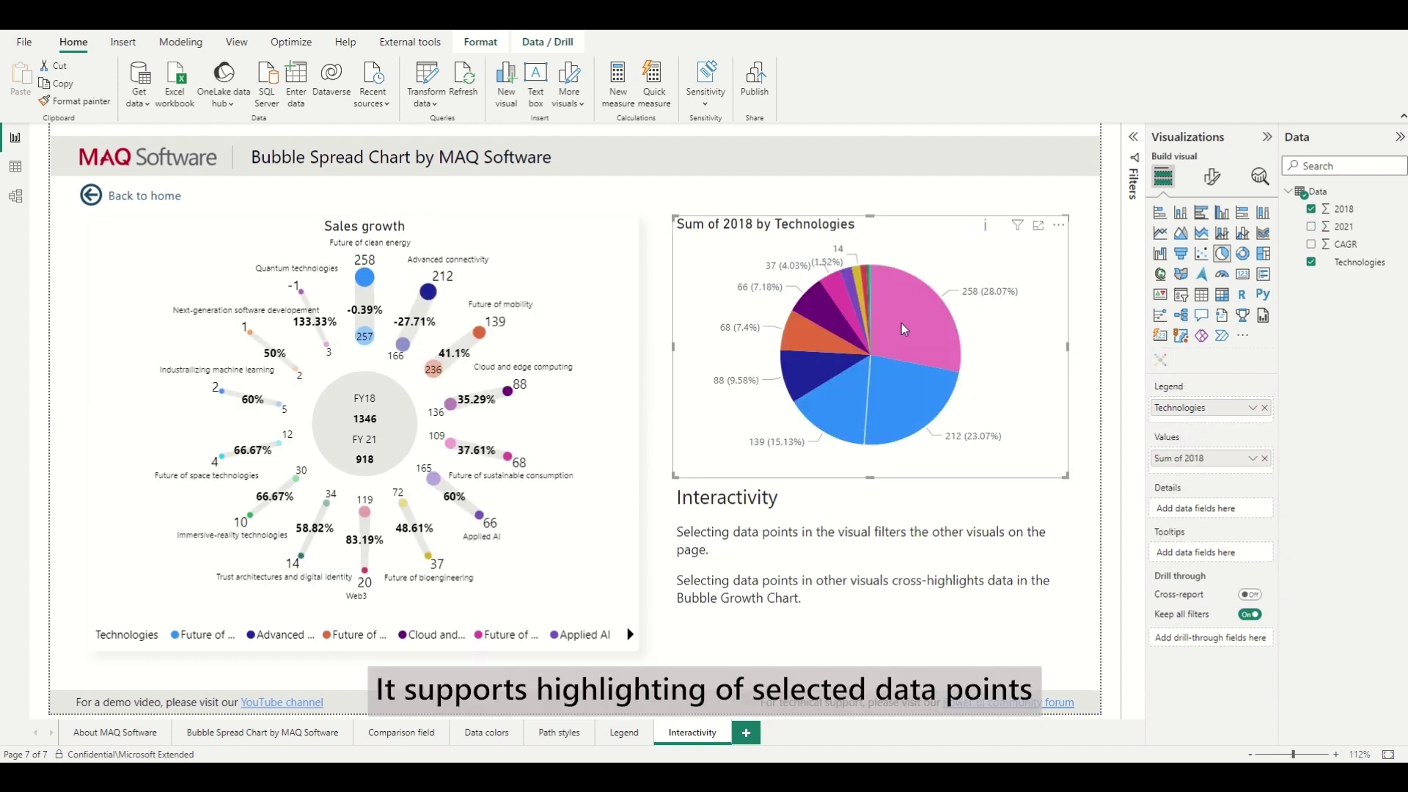
pyautogui.rightClick(367, 285)
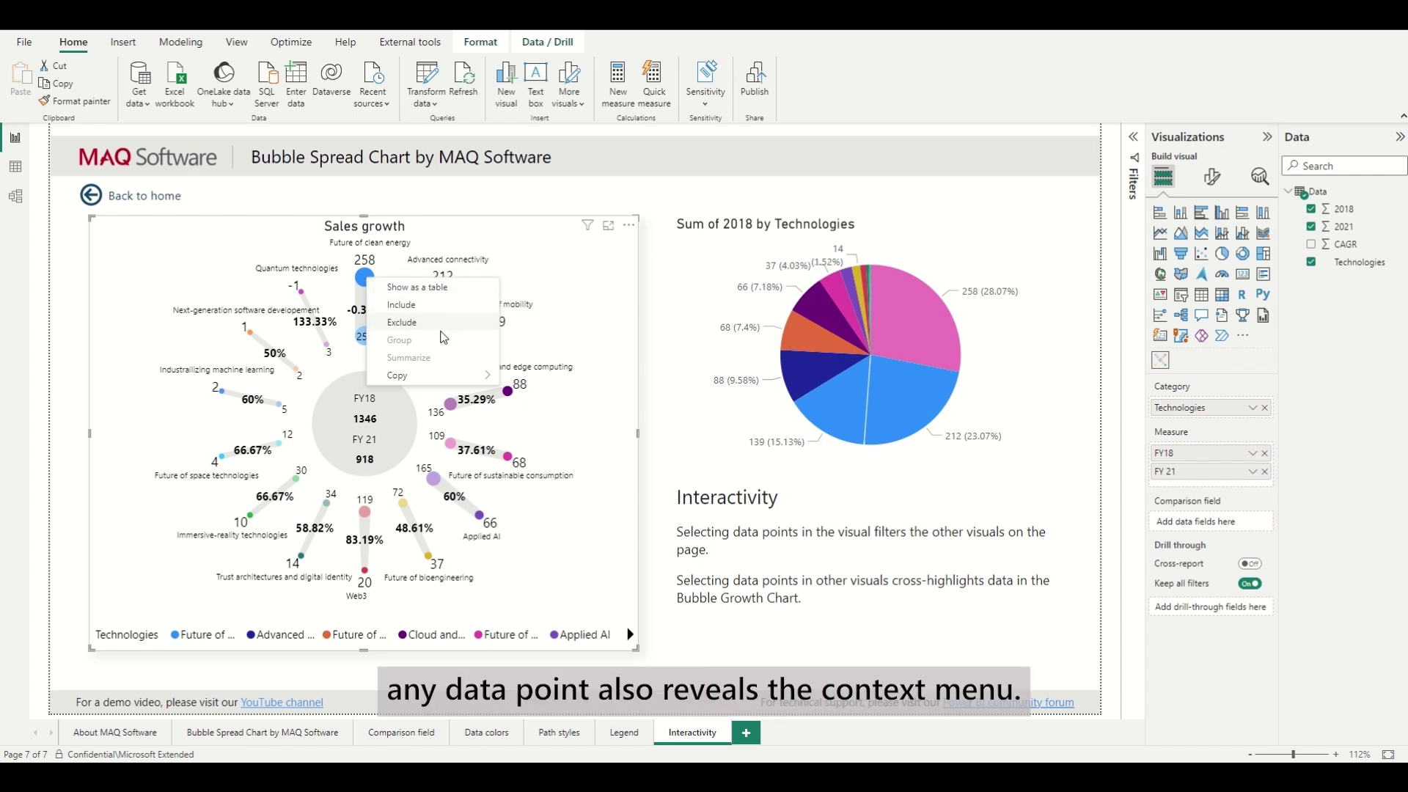
pyautogui.click(552, 272)
pyautogui.moveTo(429, 292)
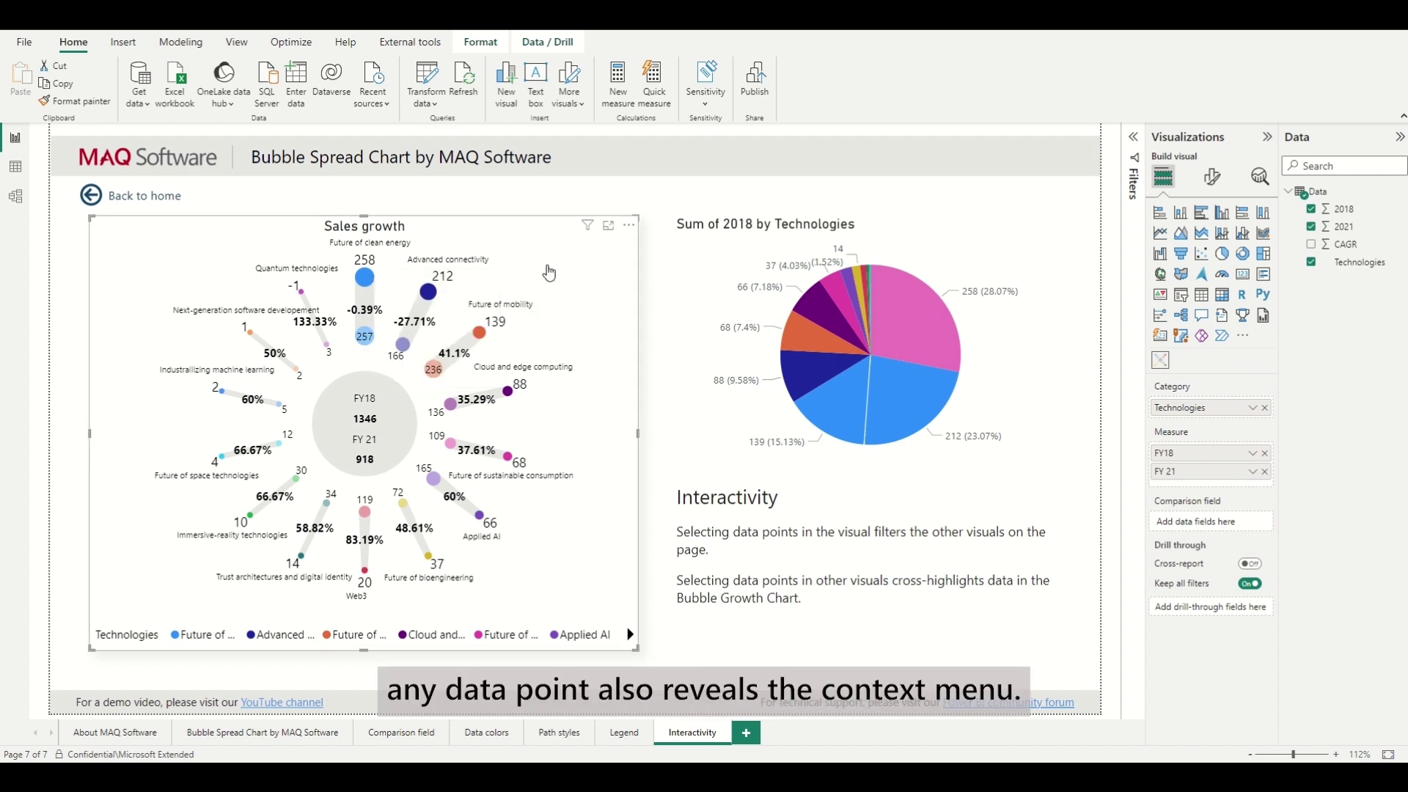